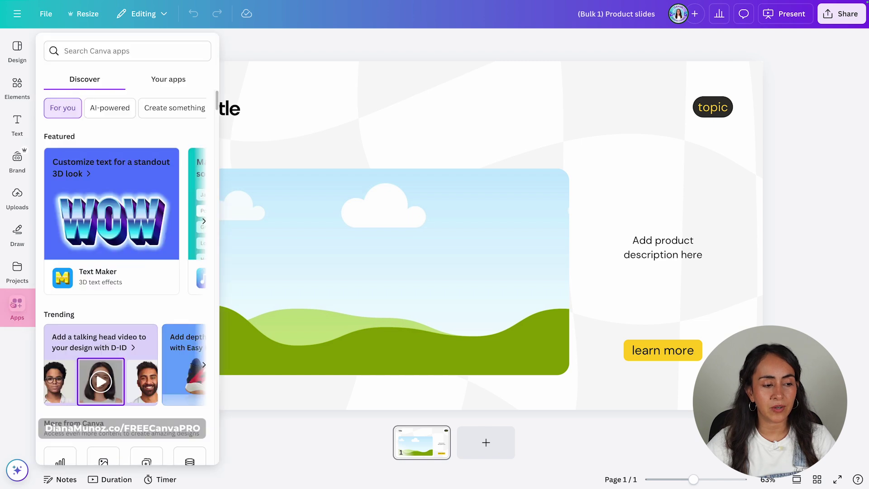
Step: Find and open the Bulk create app among Canva's own apps
scroll(150, 305, down, 1)
scroll(150, 305, down, 5)
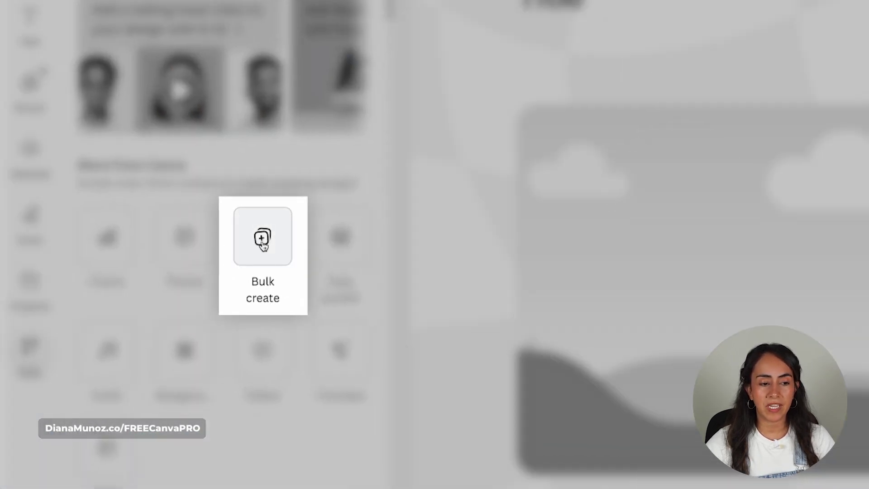
click(262, 242)
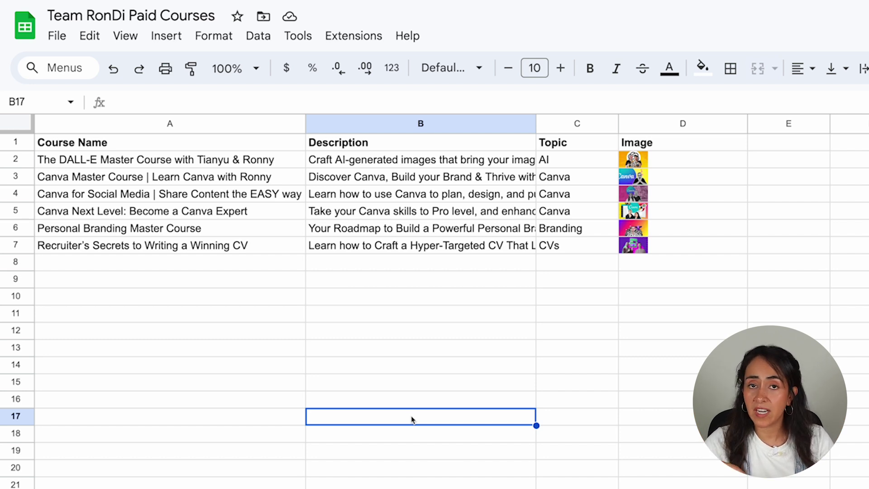
Step: Examine the Course Name, Description and Topic headers and the course rows beneath them in the Team RonDi Paid Courses spreadsheet
click(169, 143)
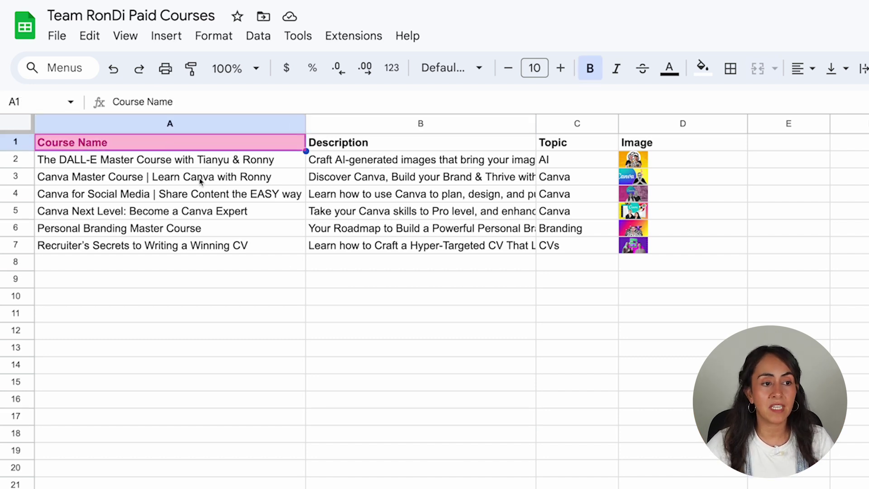
click(392, 146)
click(572, 150)
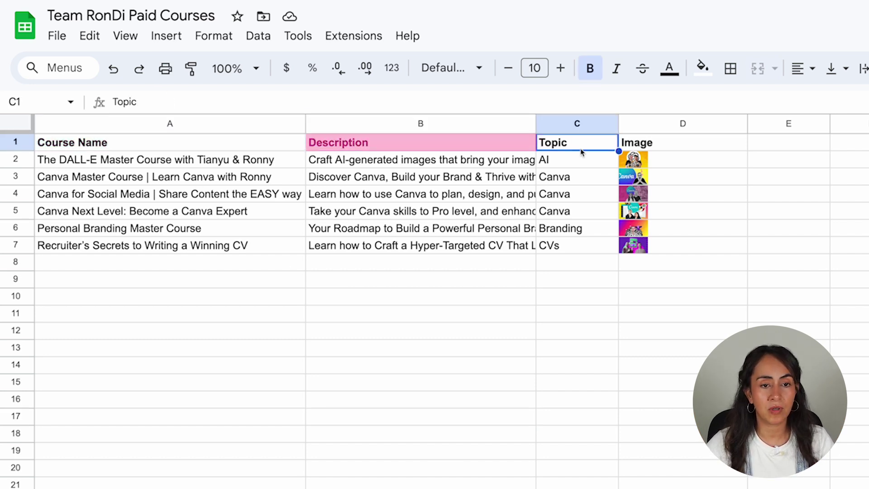
click(250, 167)
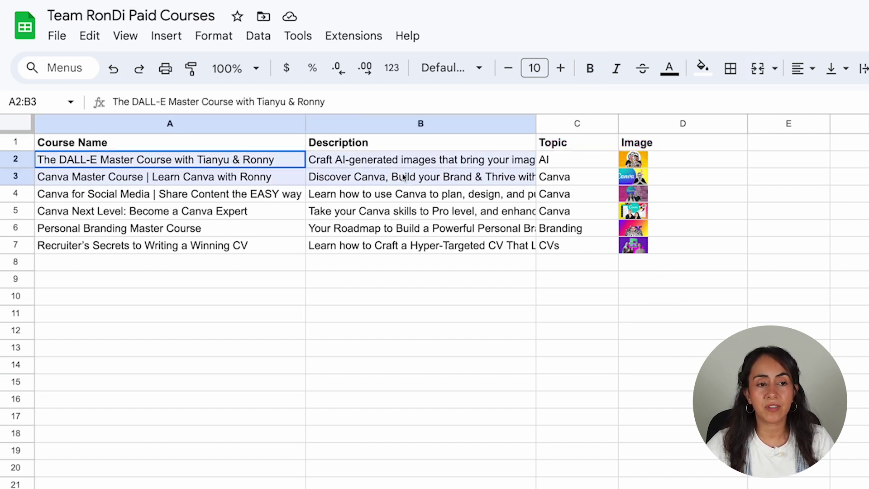
shift+click(582, 268)
click(702, 246)
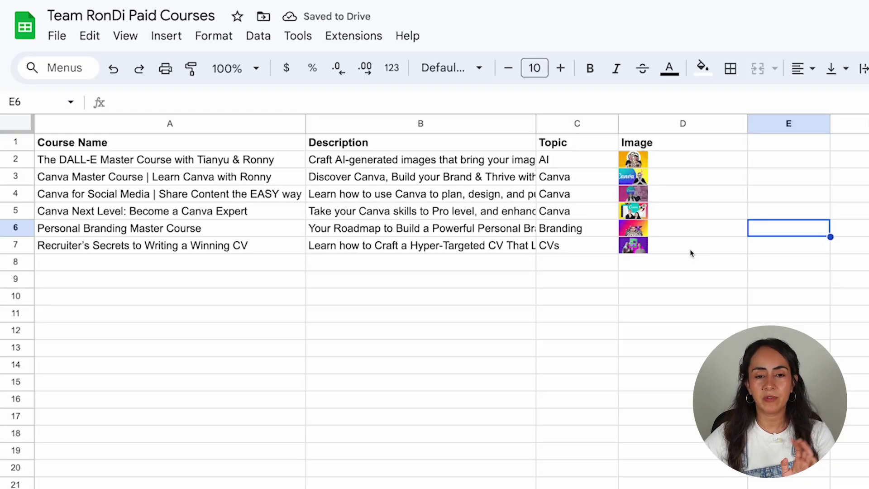
Step: Clear the image from cell D7 and insert an uploaded image file in that cell
click(691, 251)
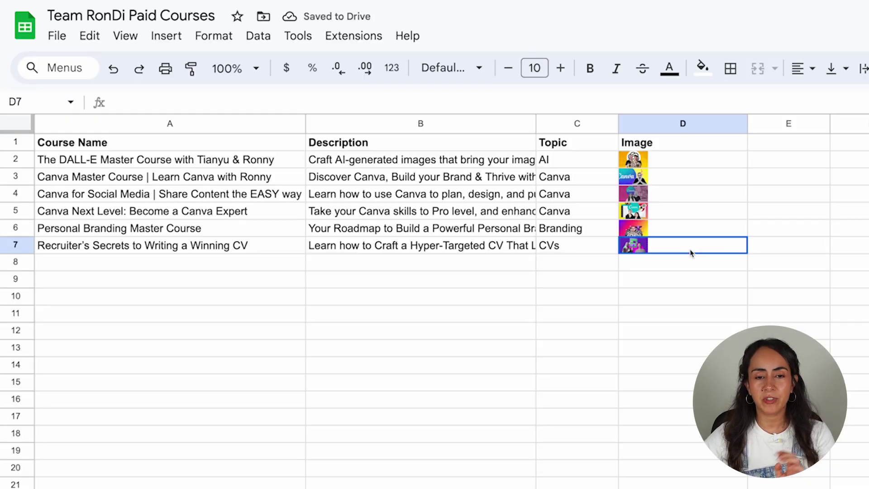
key(Delete)
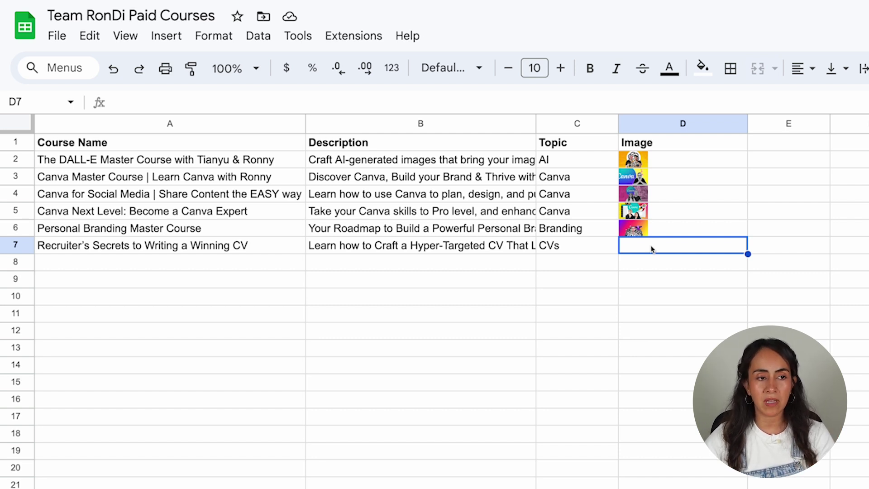
click(171, 39)
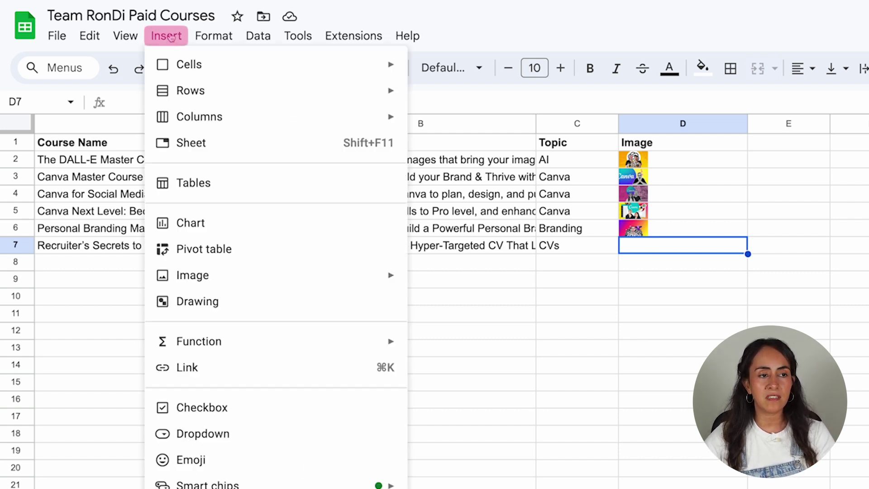
mouse_move(239, 277)
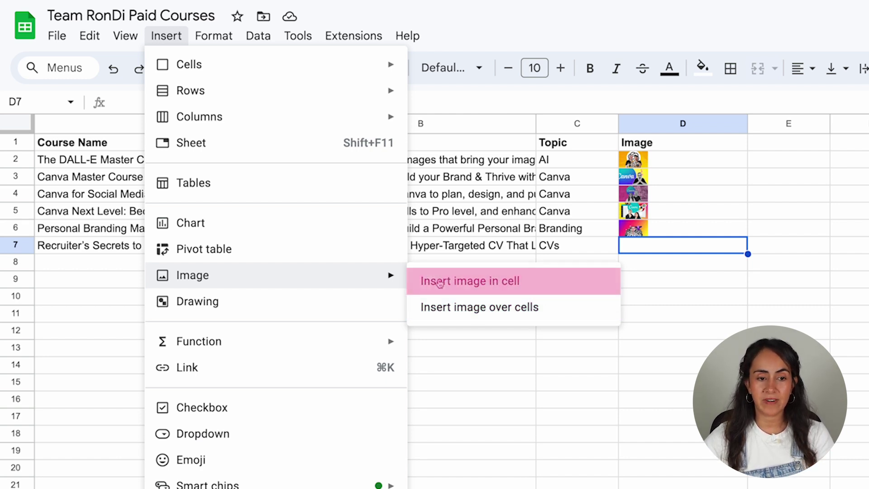
click(522, 284)
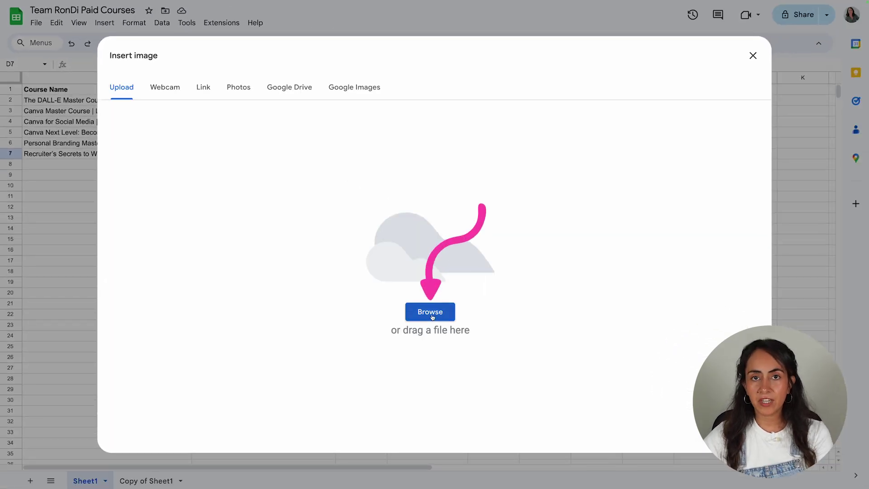
click(430, 311)
key(Return)
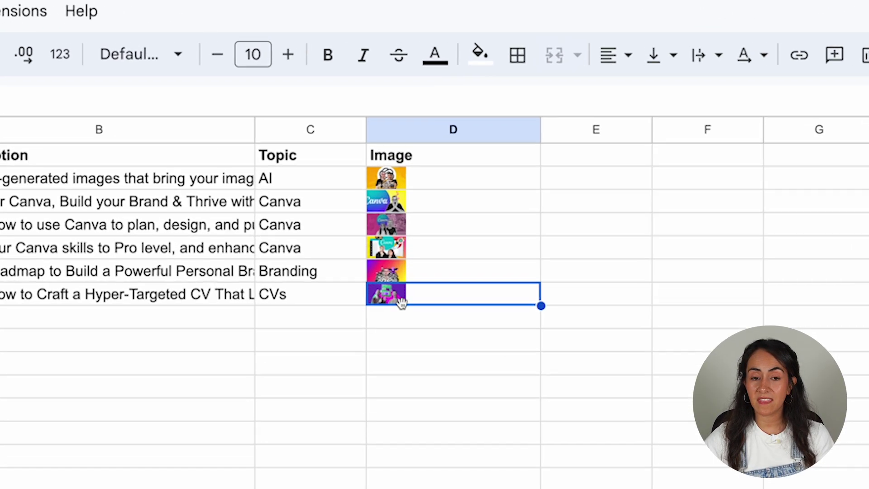
click(421, 341)
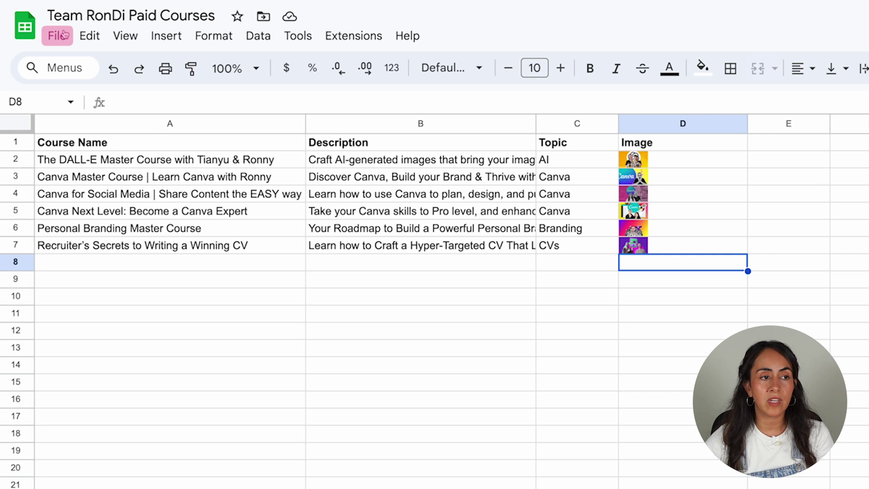
Step: Download the course spreadsheet as a Microsoft Excel (.xlsx) file
click(40, 22)
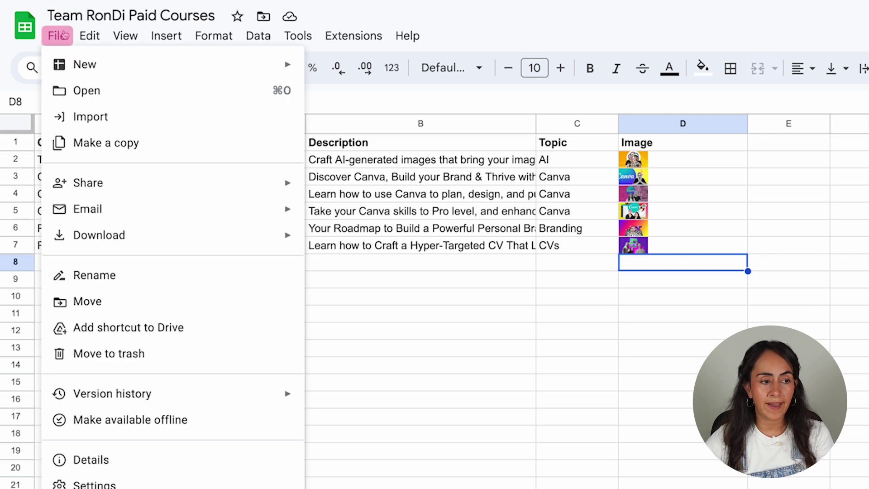
mouse_move(157, 234)
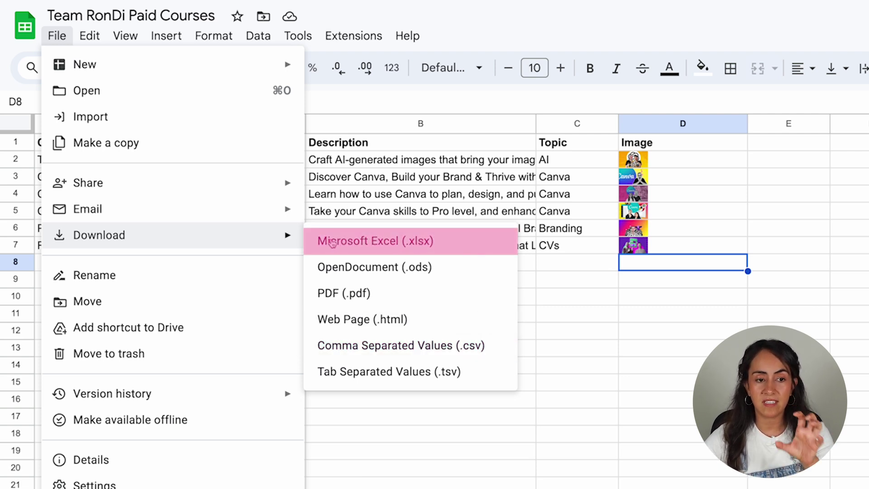
click(369, 244)
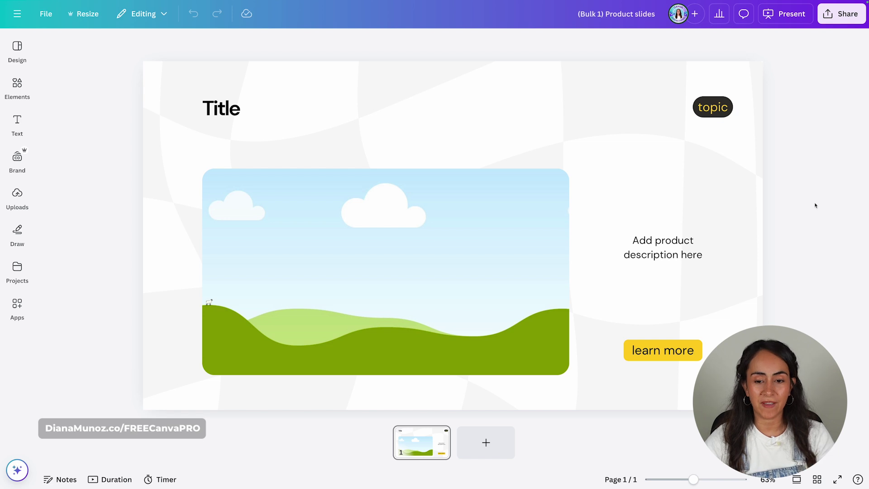
Step: In Canva, open the Bulk create app and upload Team RonDi Paid Courses.xlsx as its data
click(17, 308)
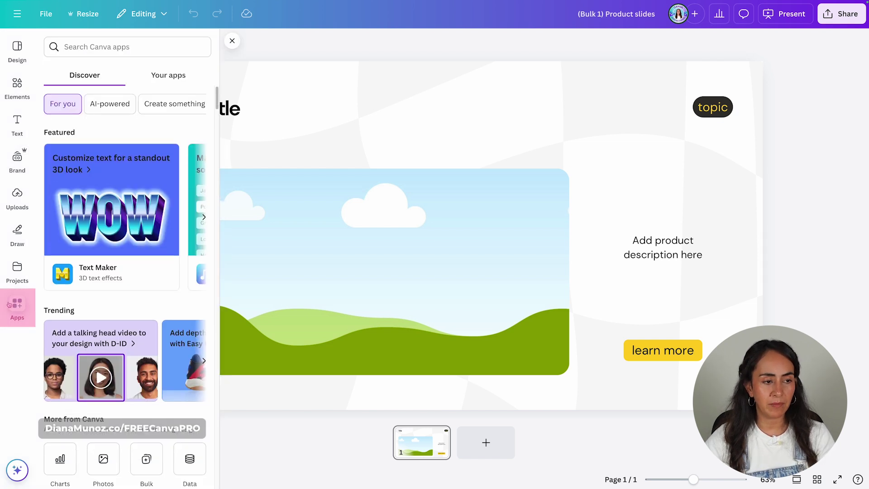
scroll(160, 283, down, 4)
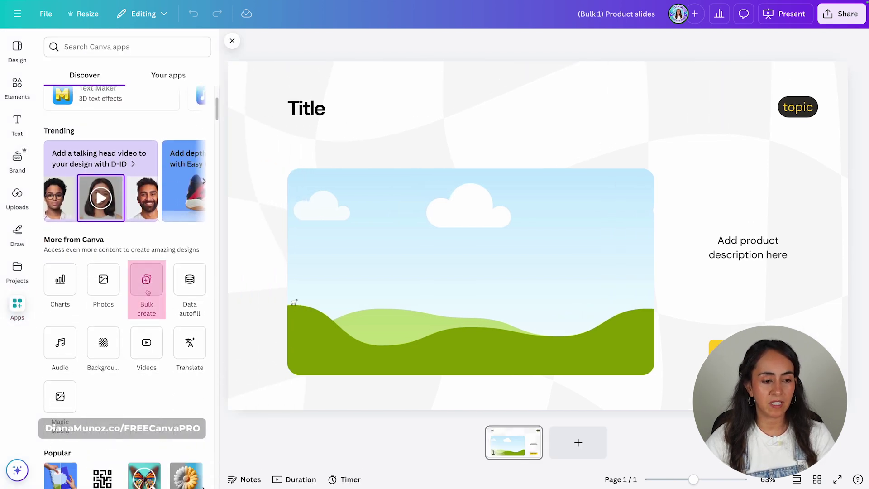
click(149, 280)
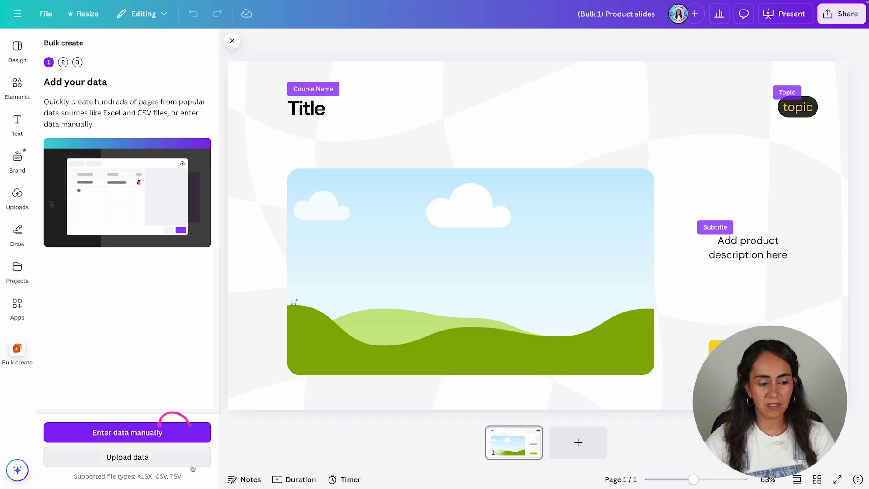
click(147, 457)
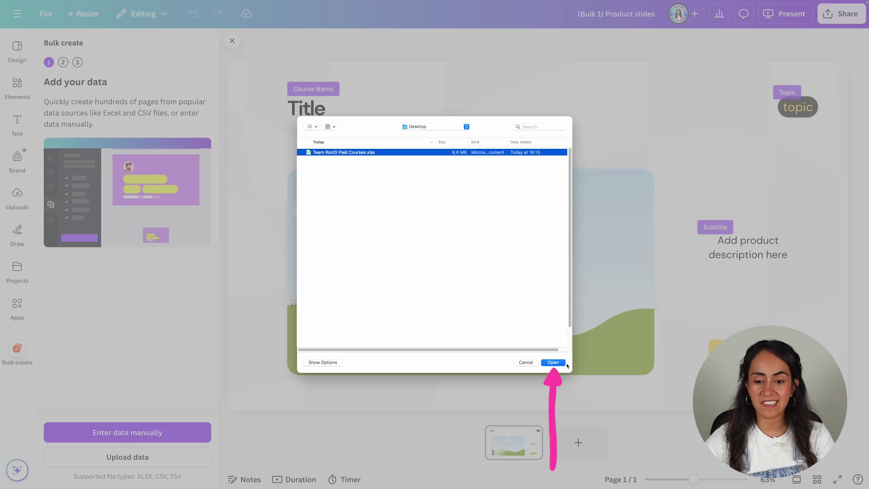
click(552, 362)
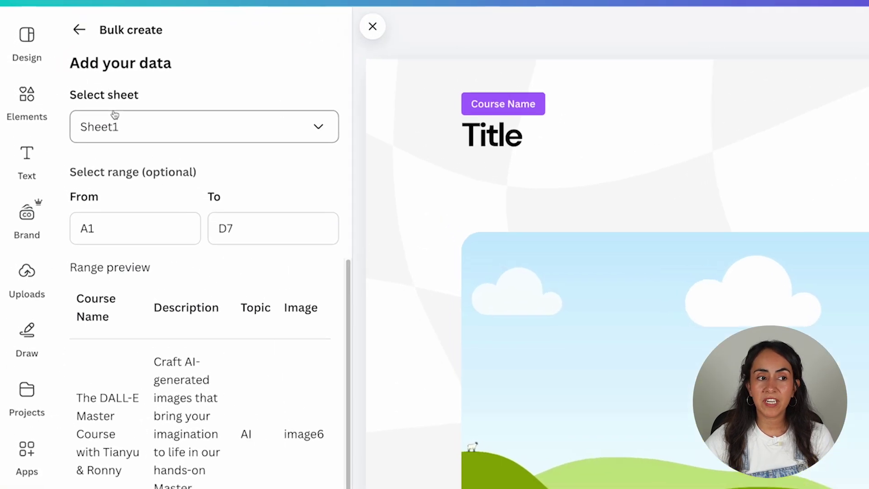
Step: Keep Sheet1 with the range A1 to D7 as the data source and proceed to connecting the data
click(335, 139)
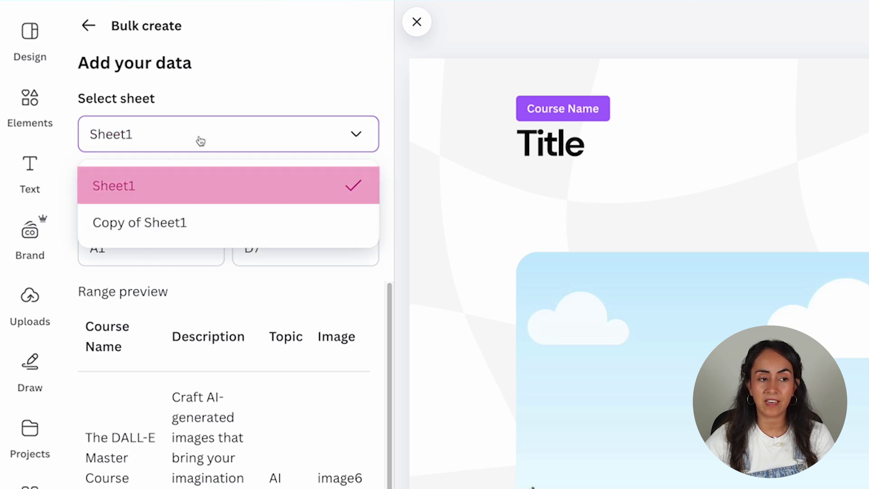
click(384, 80)
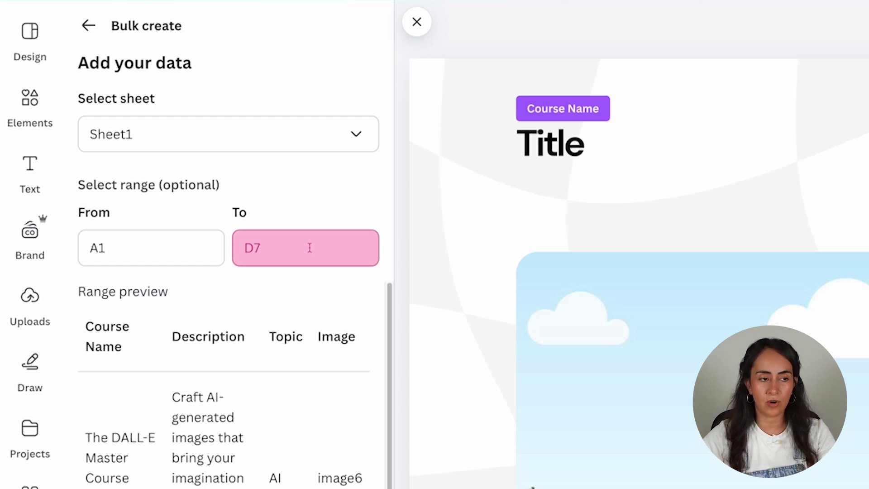
scroll(316, 335, down, 1)
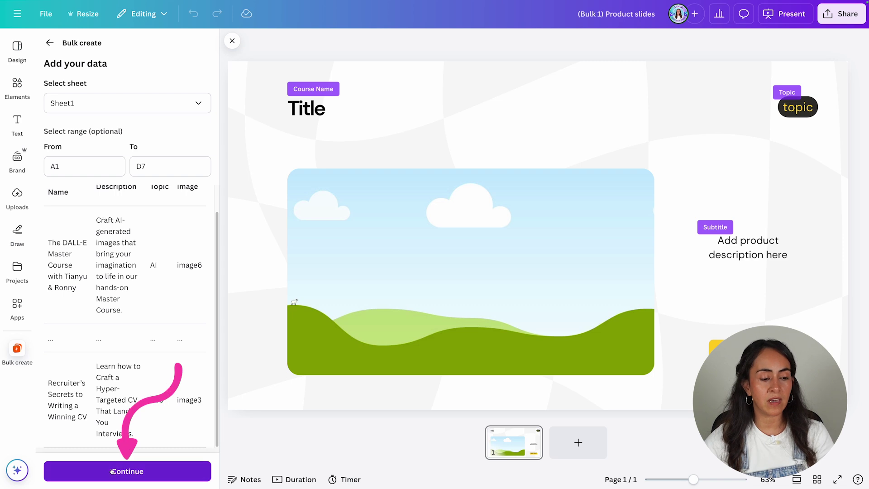
click(186, 463)
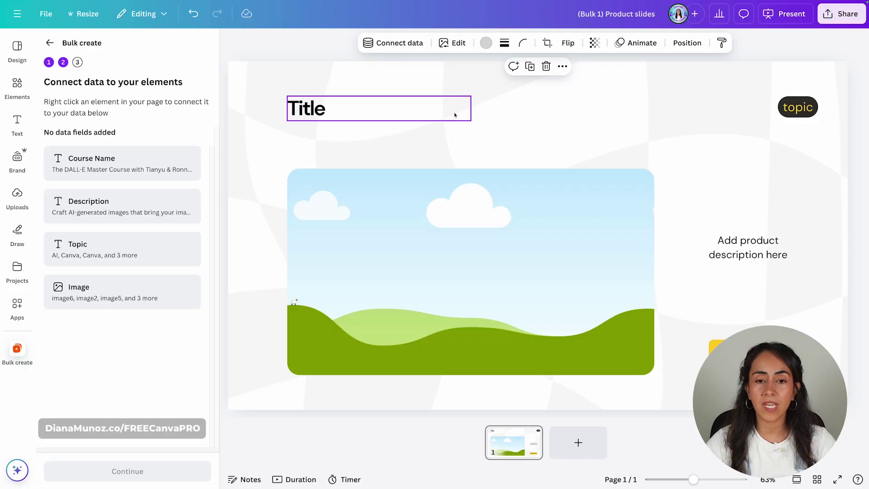
Step: Widen the Title text box until its right edge nearly reaches the topic label
click(455, 113)
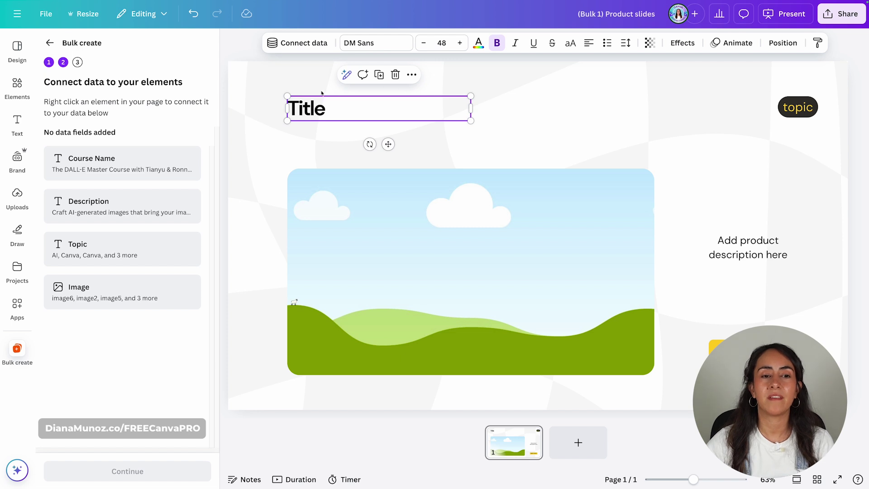
click(471, 108)
drag(475, 106, 756, 112)
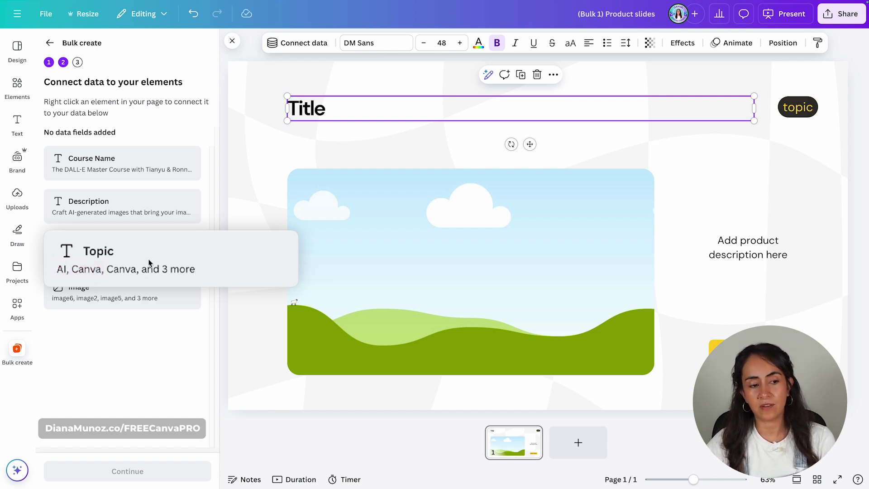
Step: Extend the topic text box slightly to the left
click(788, 109)
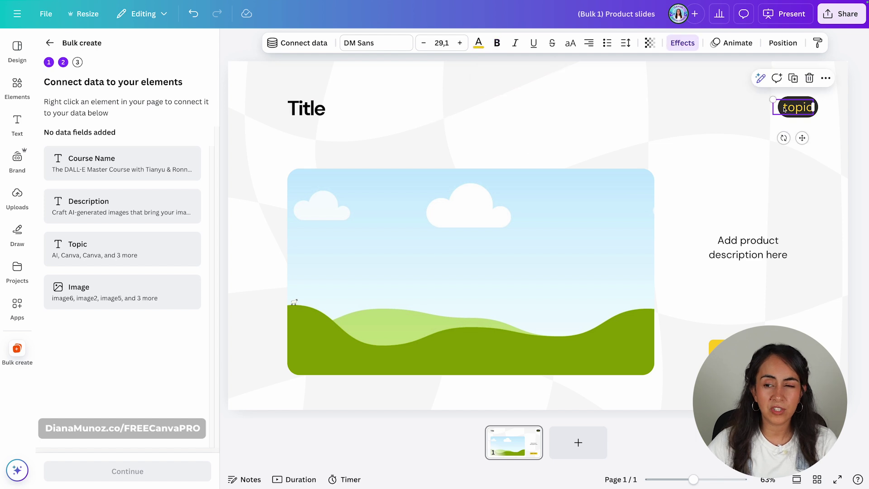
click(774, 107)
drag(771, 109, 764, 107)
Step: Anchor the product description text box to its middle so its text grows both up and down
click(787, 251)
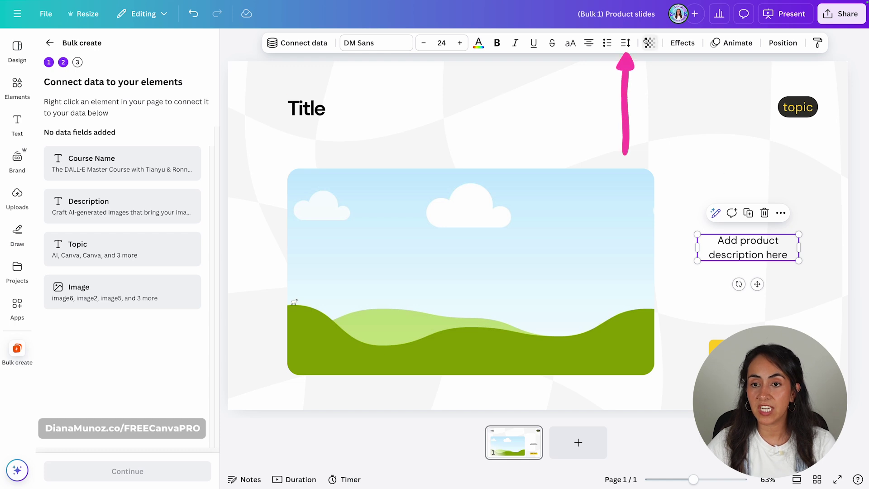
click(786, 178)
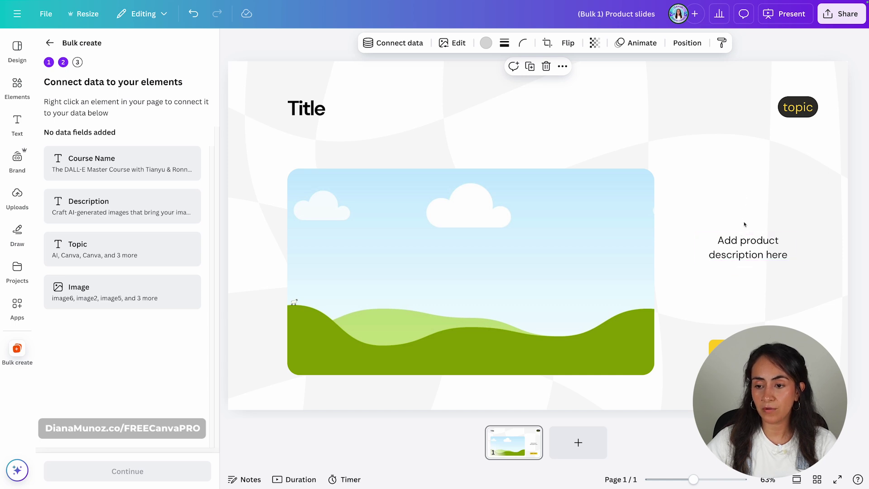
click(747, 246)
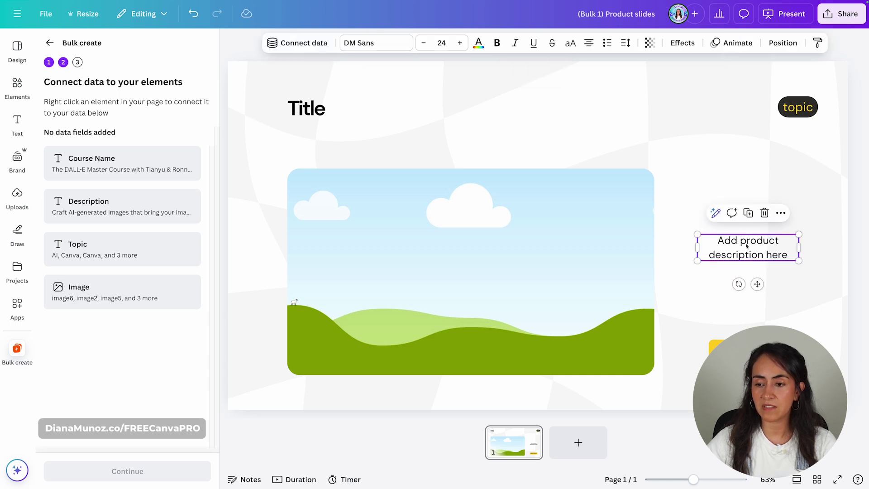
click(626, 43)
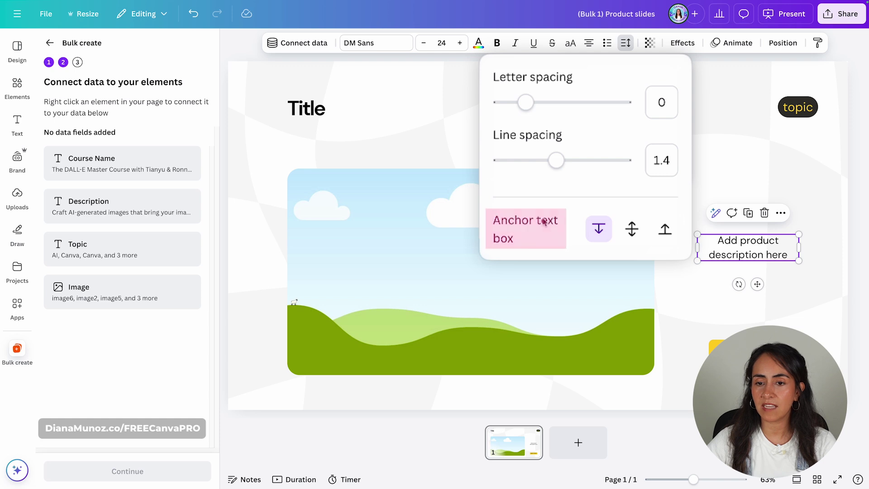
click(632, 231)
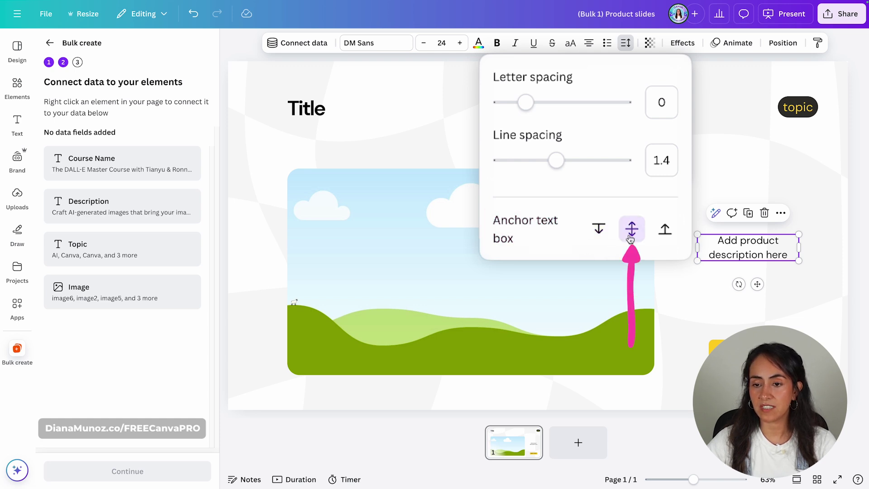
Step: Examine the Title text box's spacing and anchor settings, along with the formatting of the topic label
click(367, 113)
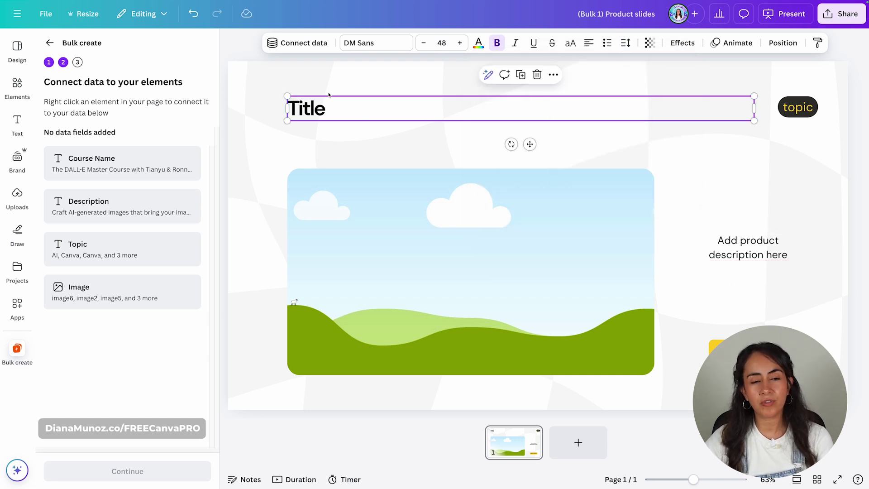
click(626, 42)
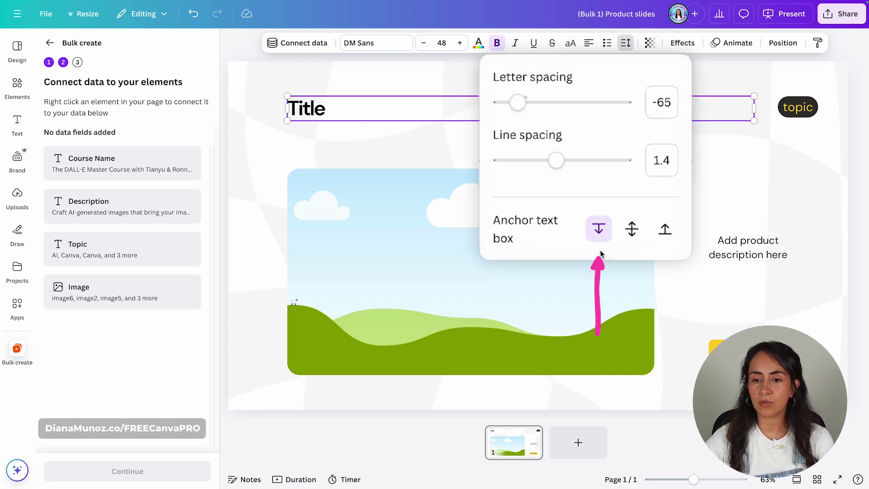
click(788, 210)
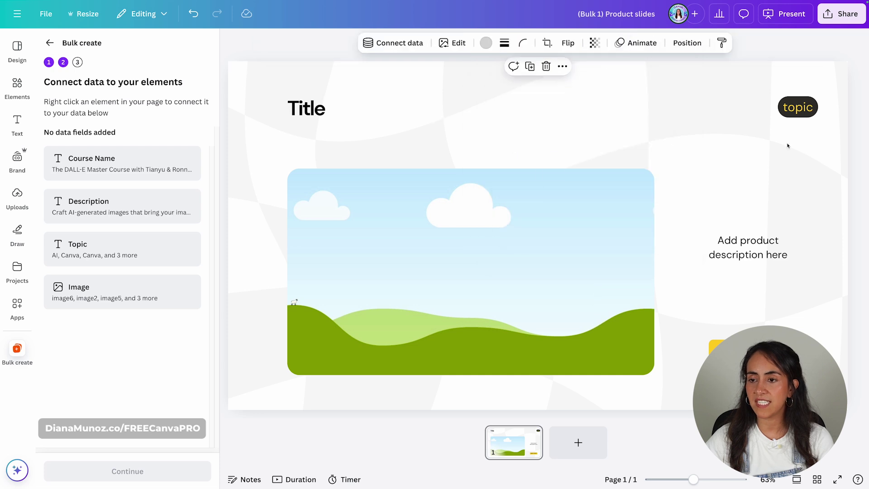
click(795, 110)
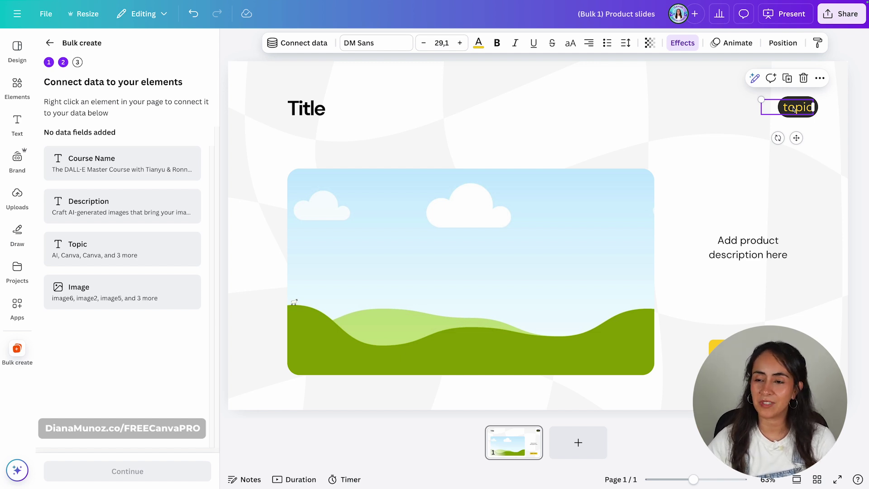
click(351, 71)
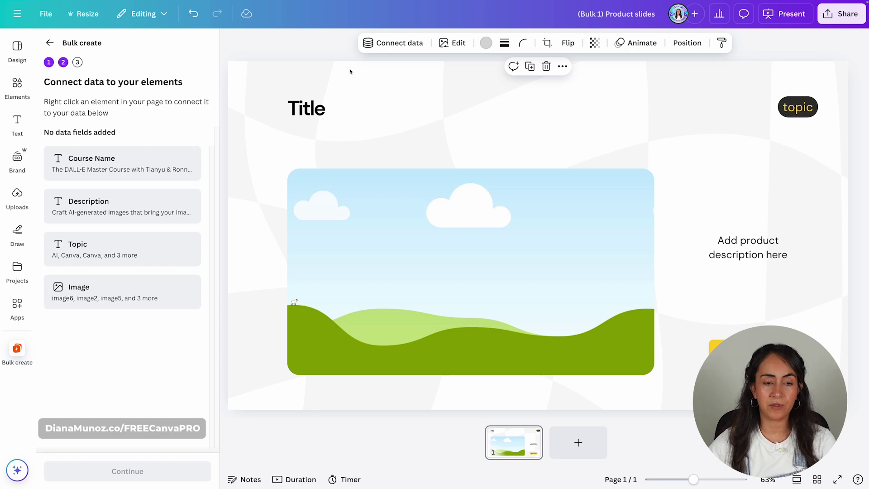
Step: Connect the Title text box to the Course Name data field and the topic label to the Topic field
right_click(329, 113)
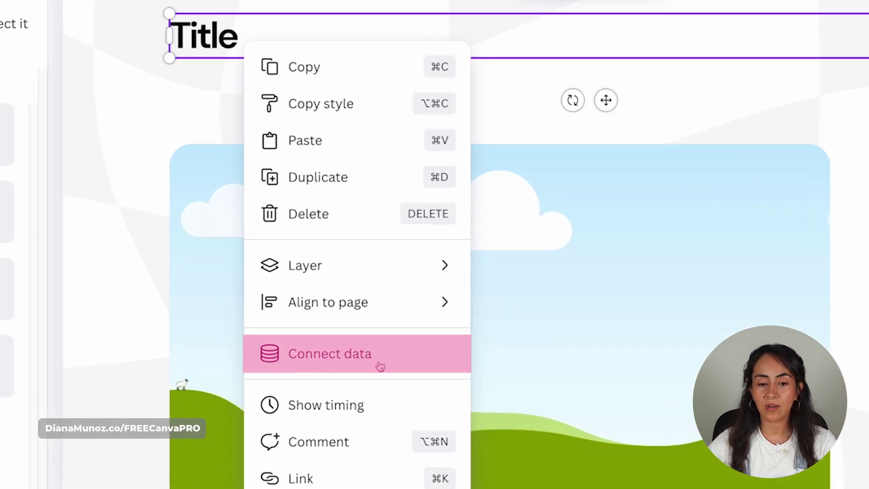
click(351, 355)
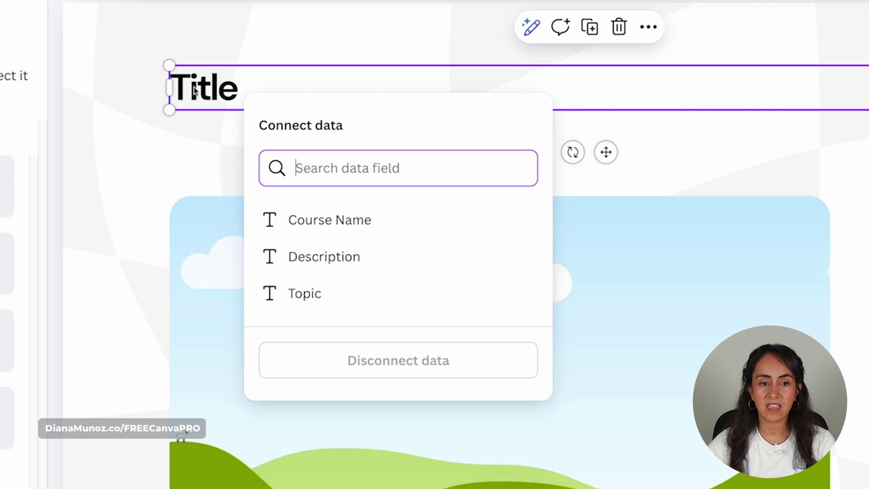
click(406, 230)
click(795, 107)
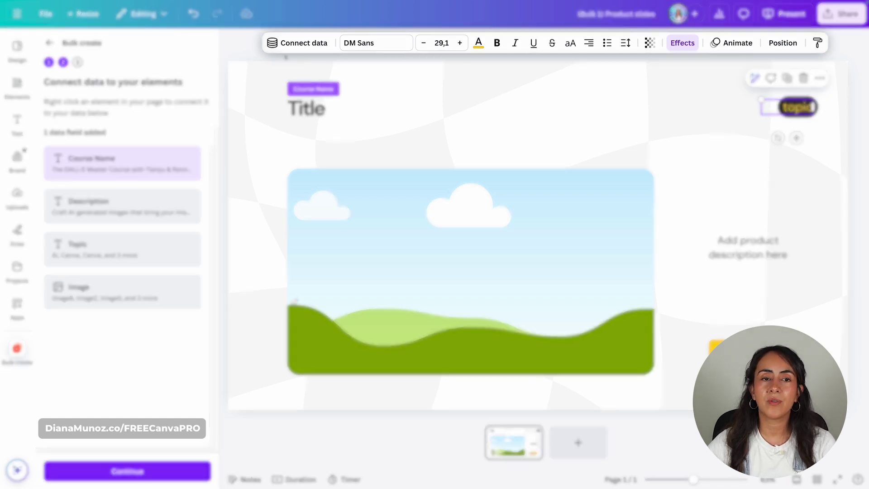
click(299, 44)
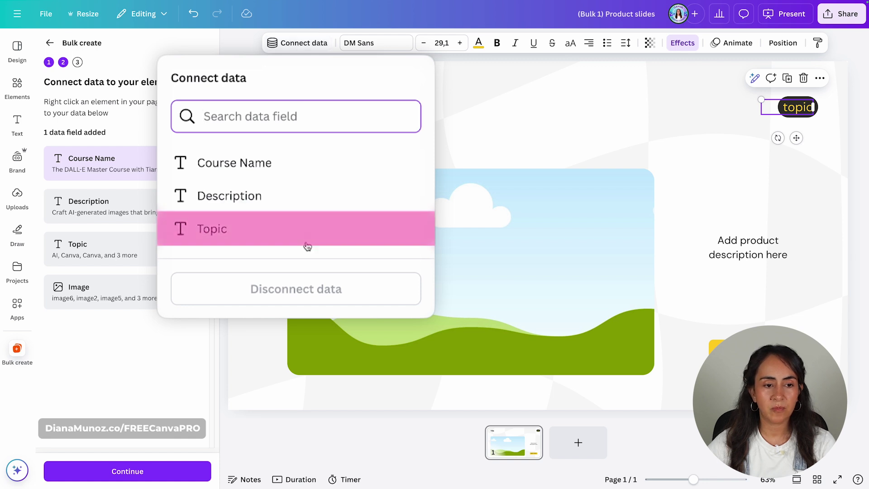
click(242, 166)
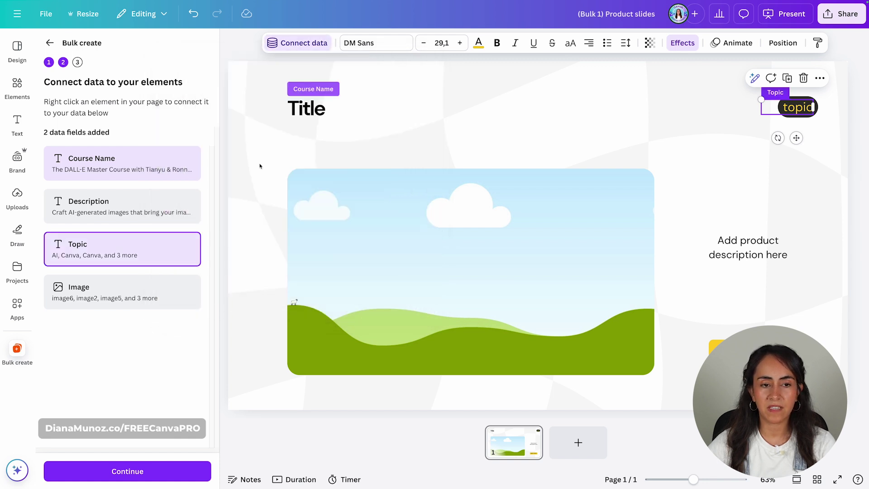
Step: Connect the product description text box to the Description field and the picture frame to the Image field
click(768, 247)
click(313, 43)
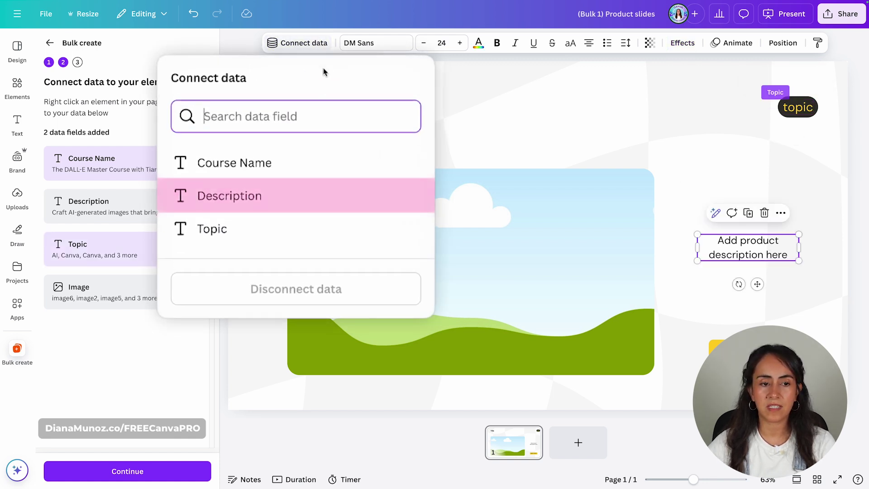
click(267, 197)
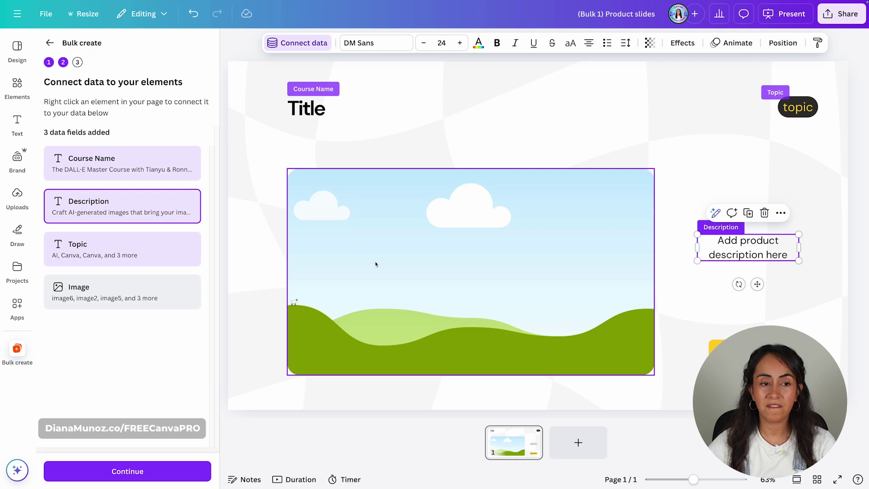
click(393, 257)
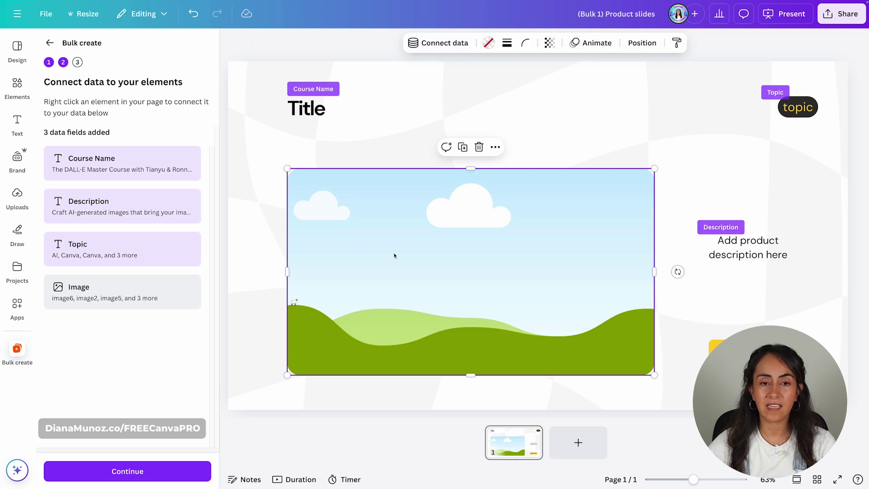
click(432, 44)
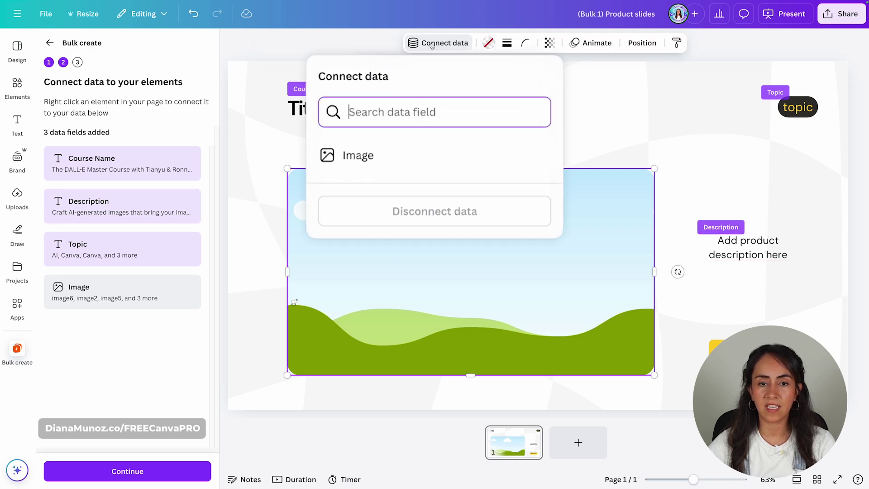
click(360, 167)
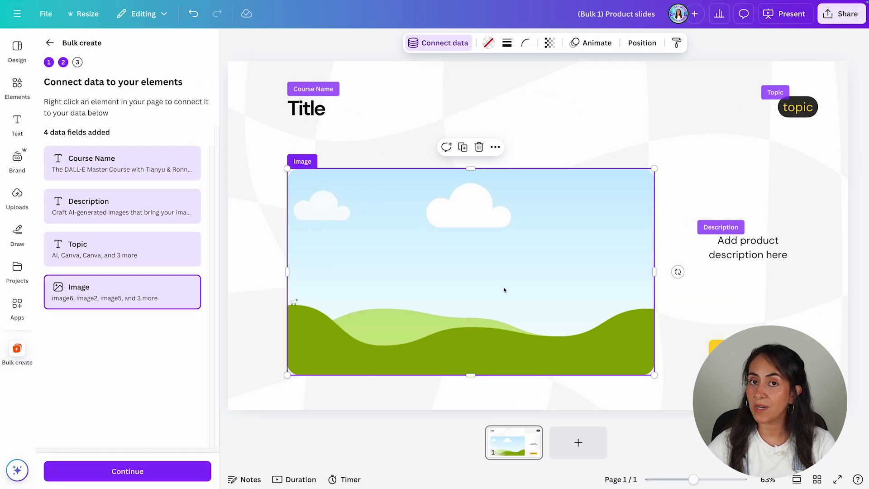
Step: Continue with all rows kept selected and generate the 6 designs
click(132, 471)
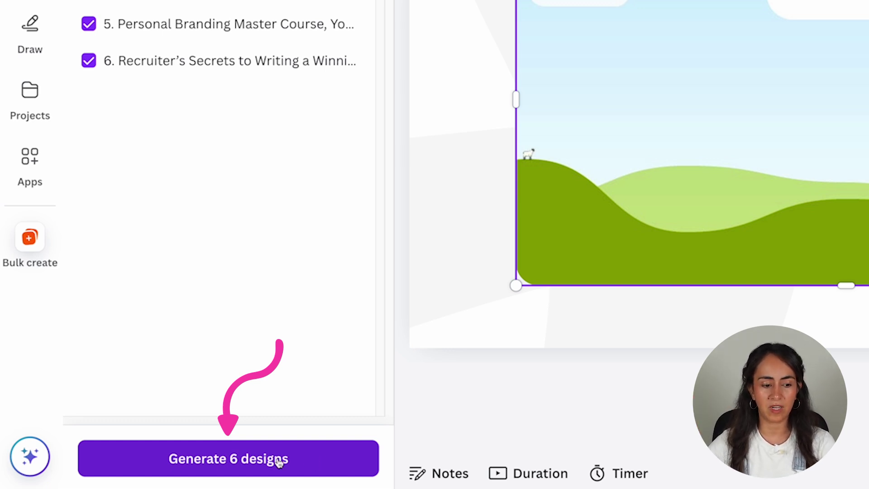
click(232, 463)
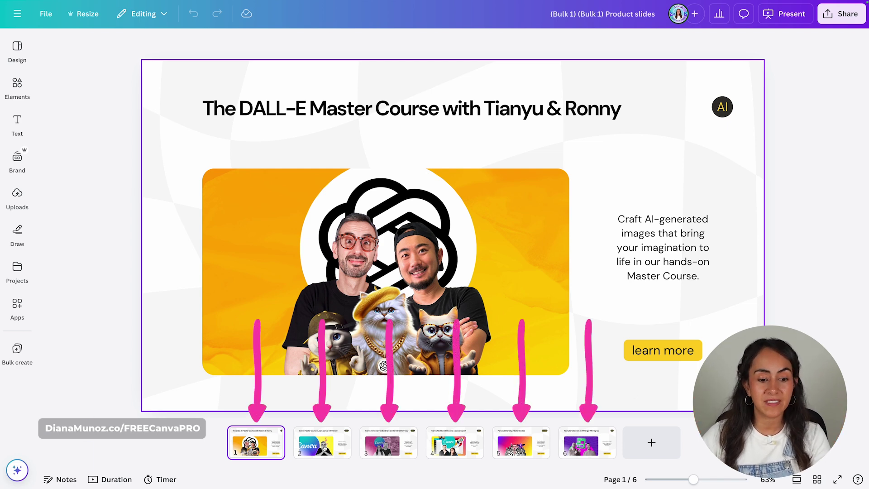
Step: Review the generated slides one after another up to page 6, and go back to page 1
click(323, 443)
click(389, 444)
click(436, 447)
click(521, 443)
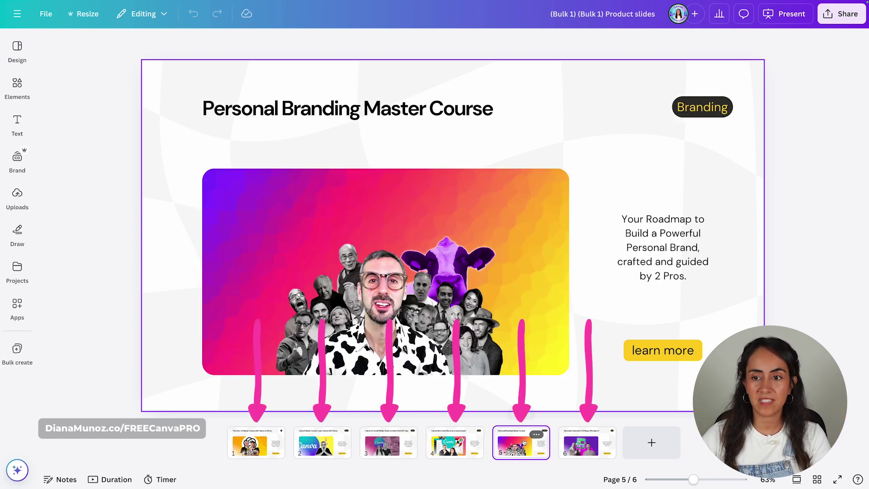
click(580, 441)
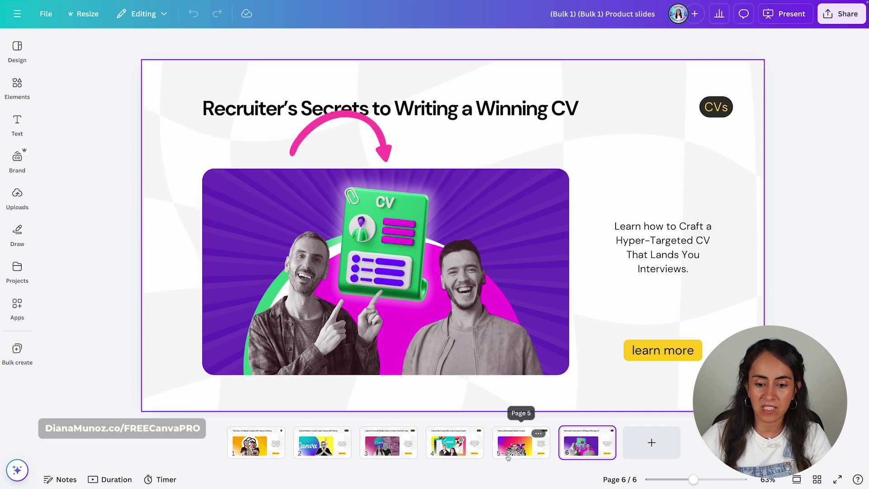
click(518, 446)
click(455, 446)
click(407, 447)
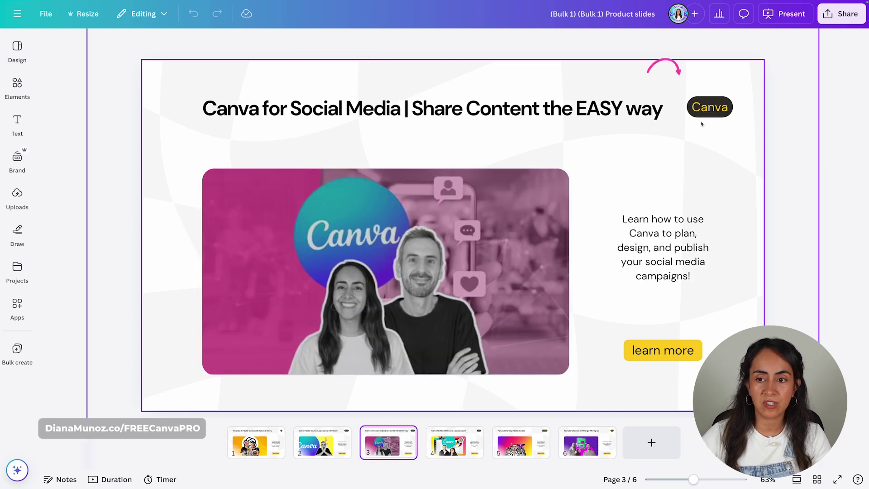
click(266, 454)
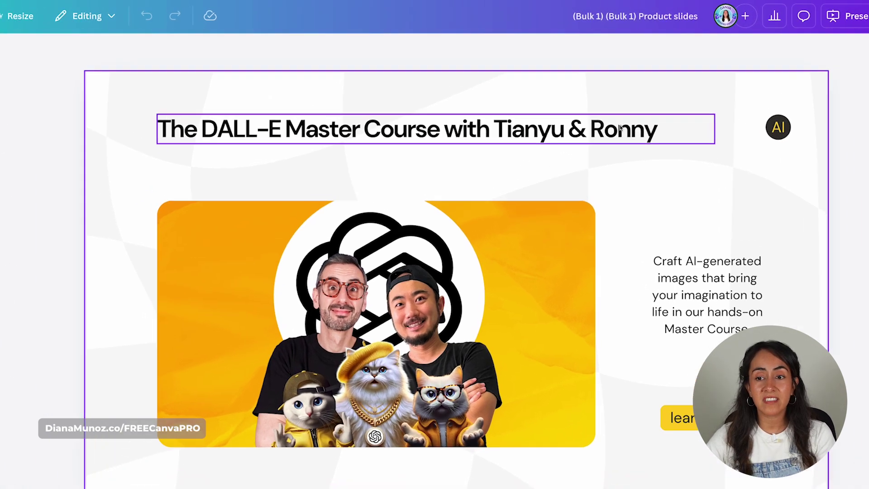
Step: Try narrowing the title text box on page 1 and widen it back to its previous width
click(607, 109)
drag(670, 108, 600, 111)
drag(651, 147, 745, 143)
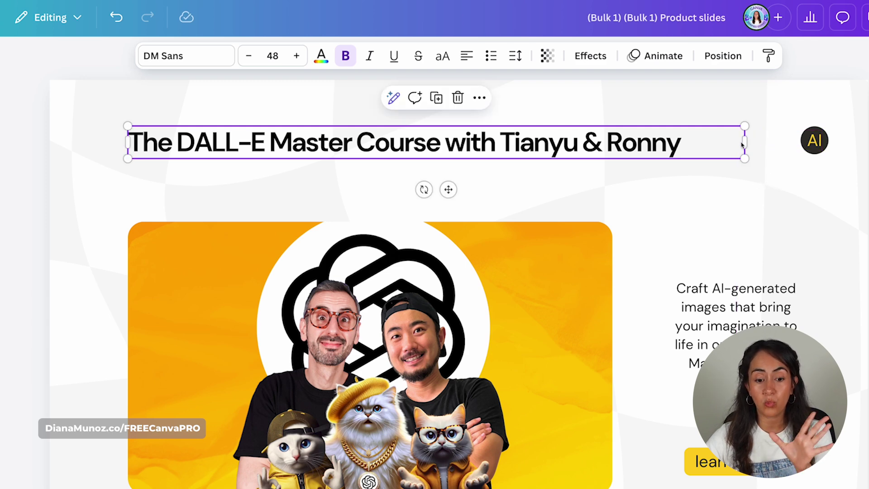
Step: Examine the anchor setting of the description text box on page 1
click(735, 307)
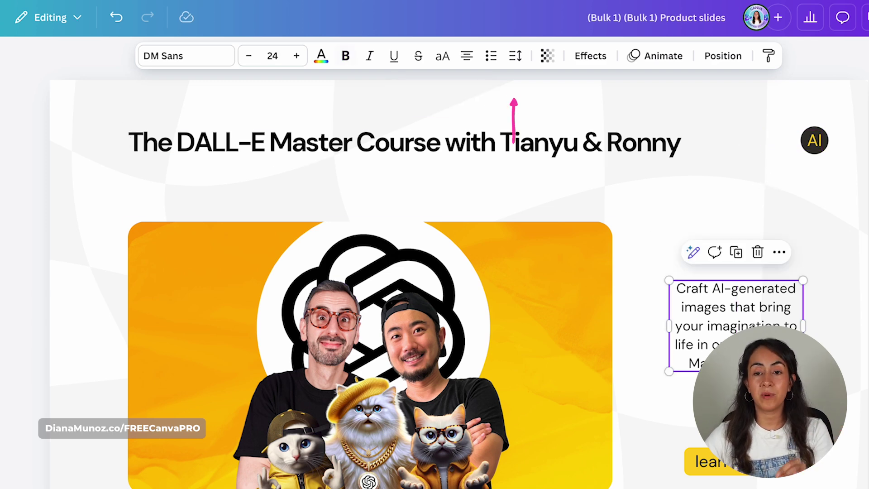
click(515, 56)
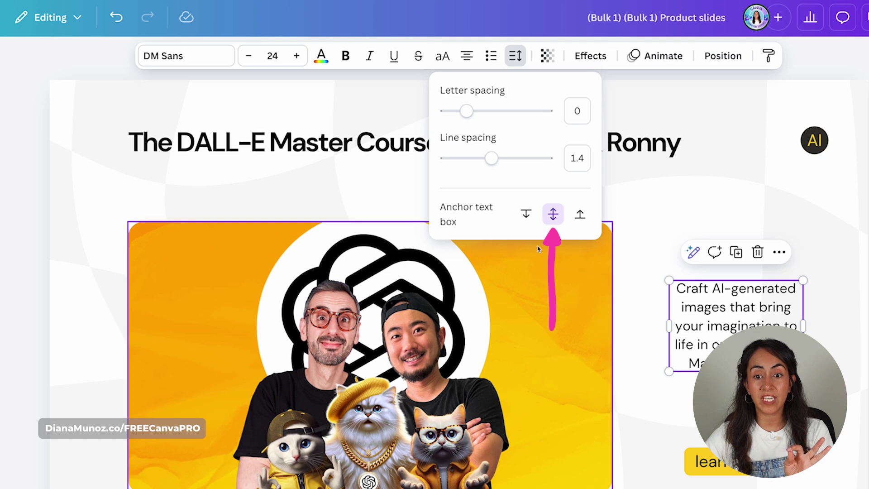
Step: Try font sizes 64 and 80 on the title of page 1, and undo both size changes
click(353, 151)
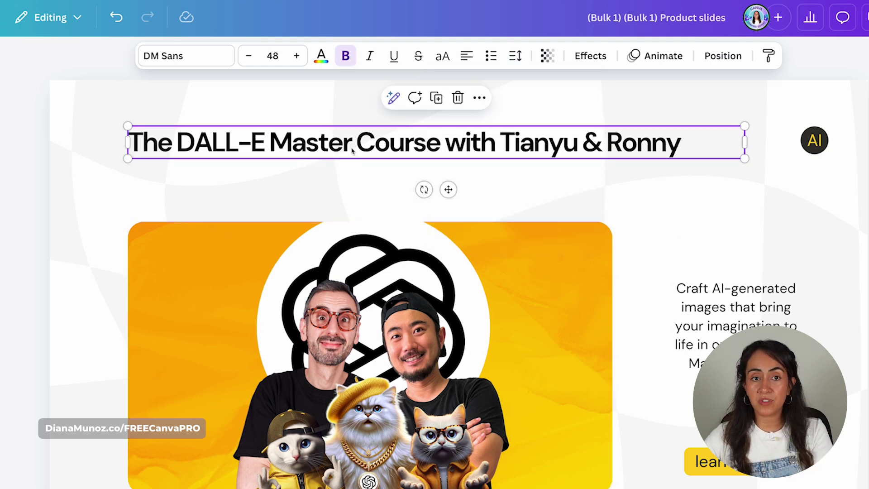
click(275, 56)
click(262, 319)
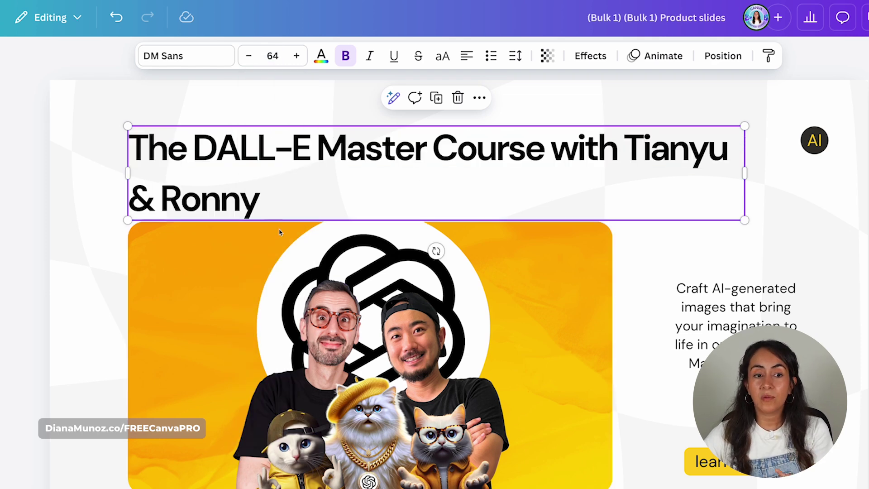
click(272, 55)
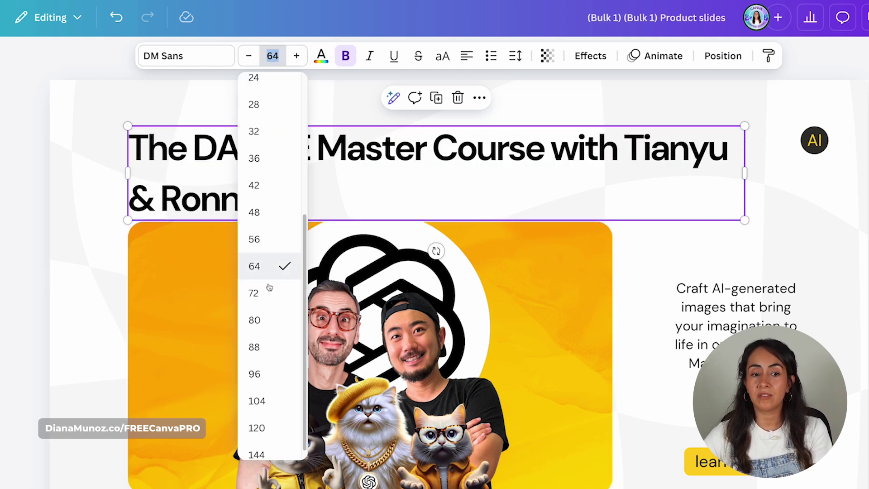
click(268, 320)
key(Escape)
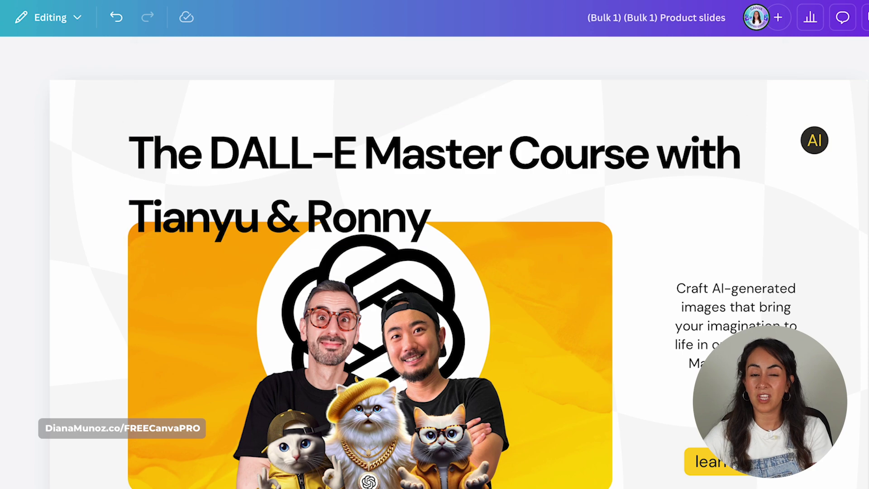
key(ctrl+z)
key(ctrl+z)
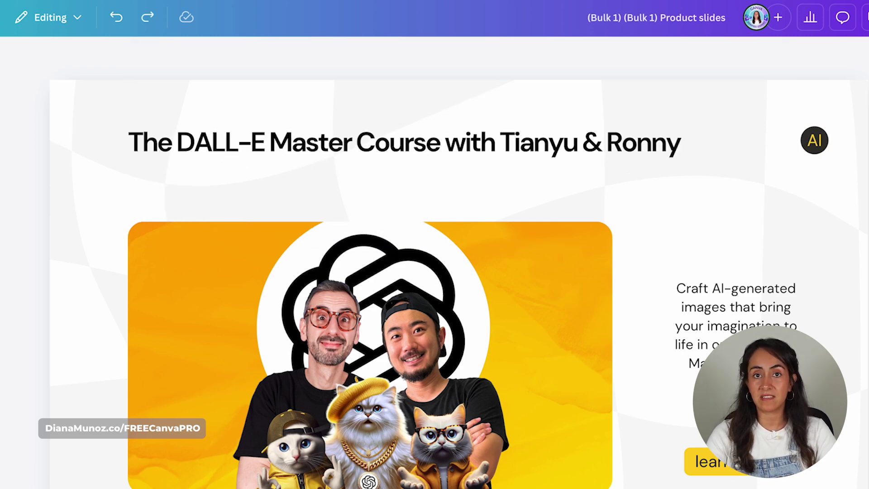
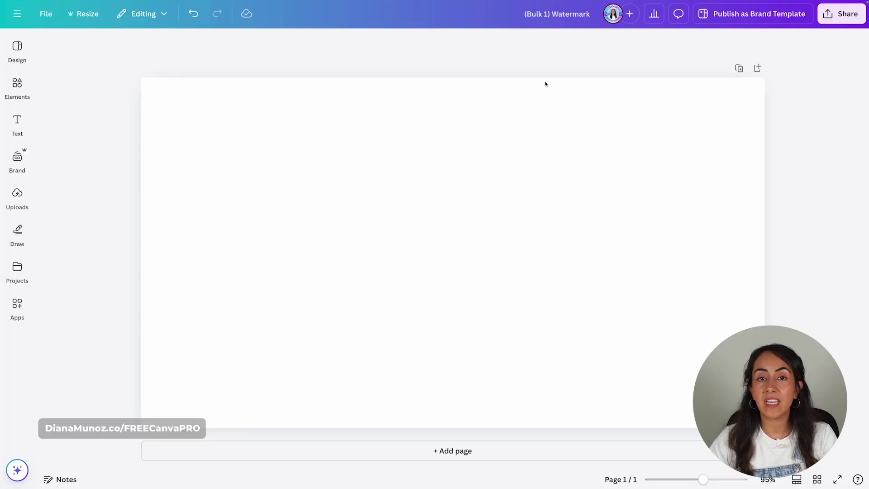
Step: Add a single-image grid that fills the page of the Watermark design
click(17, 86)
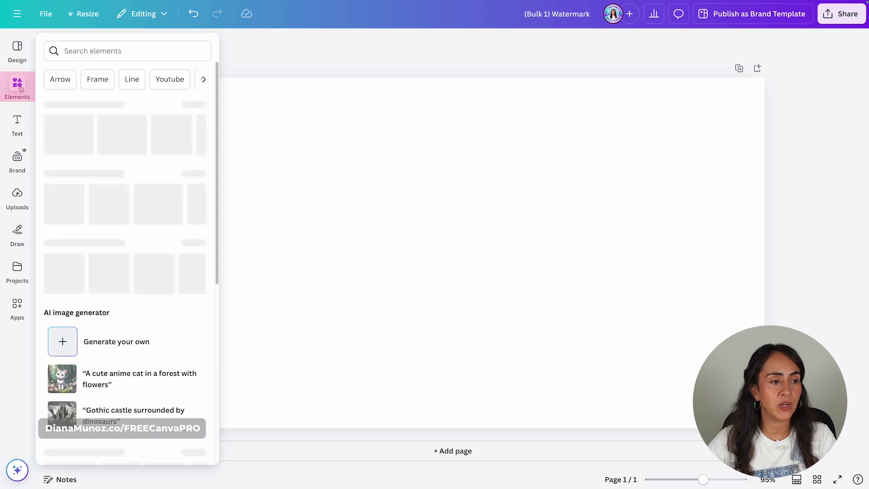
scroll(211, 290, down, 5)
scroll(210, 290, down, 8)
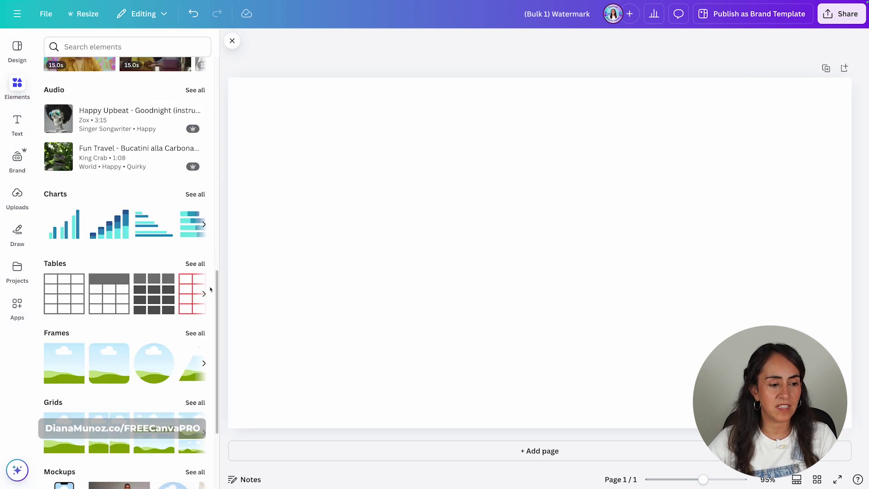
click(64, 306)
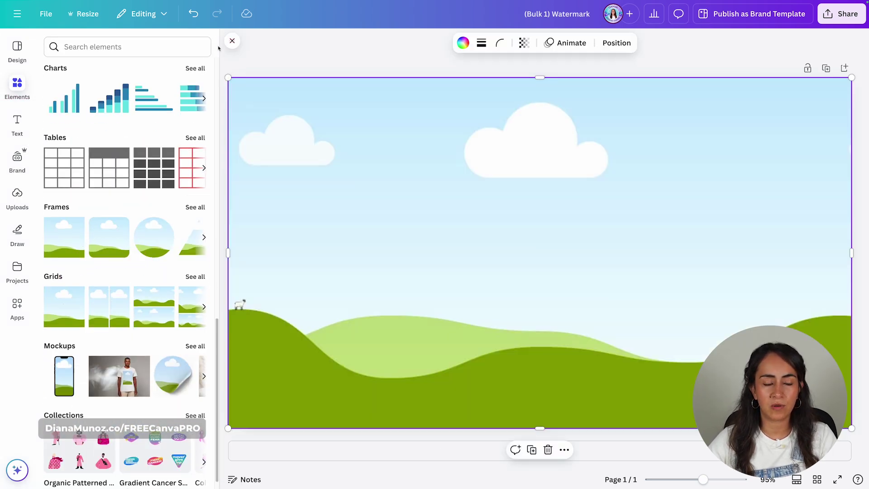
click(232, 40)
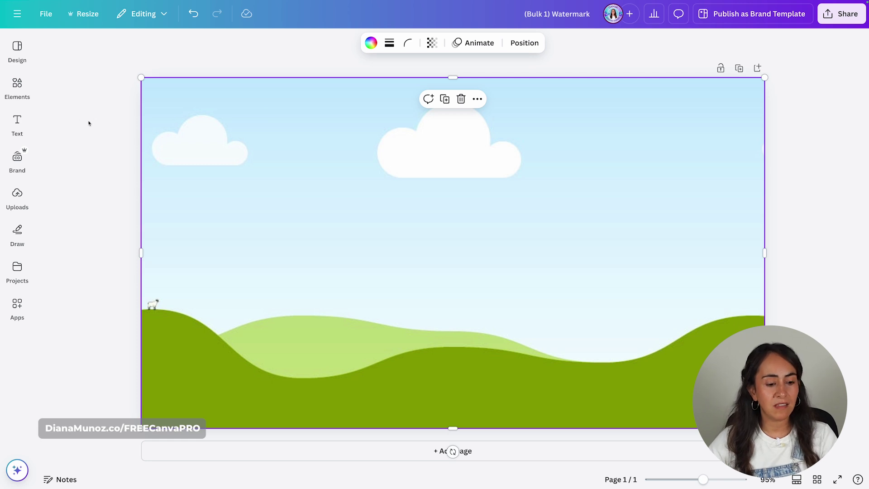
Step: Add a rectangle shape and stretch it into a full-width band along the page's lower edge
key(r)
drag(482, 254, 211, 386)
drag(244, 326, 765, 352)
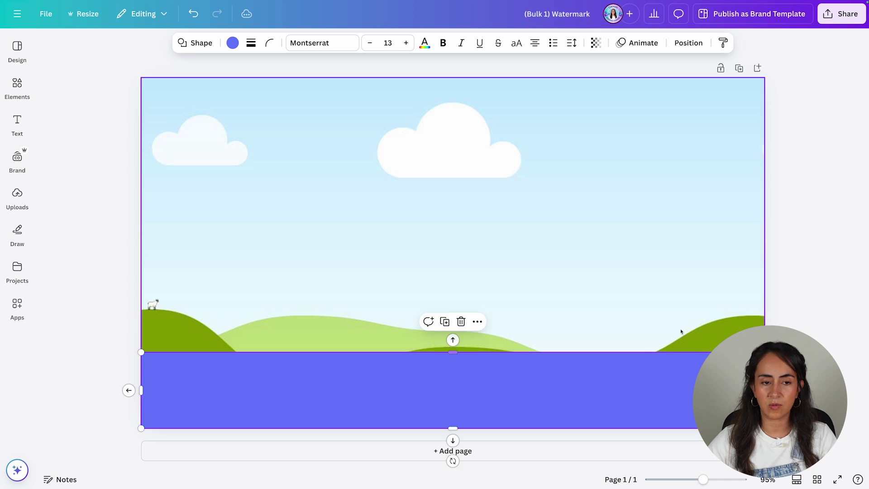
Step: Replace the lower band's solid fill with a gradient running from top to bottom
click(232, 43)
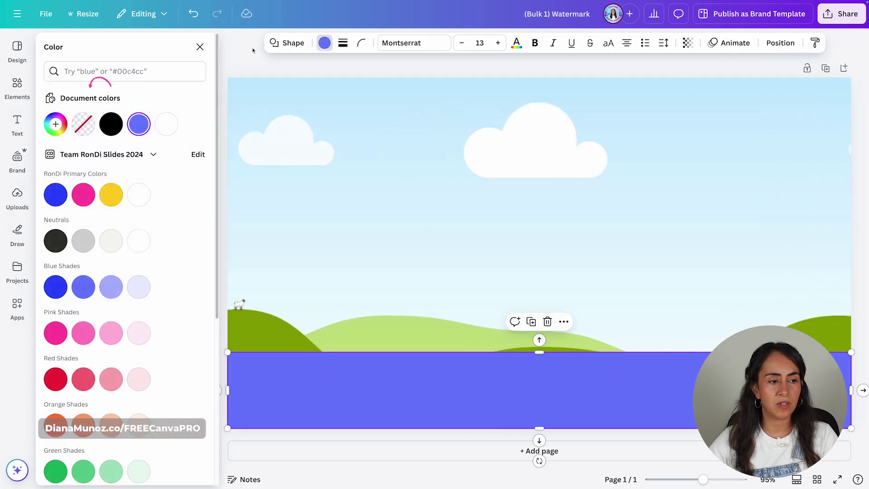
click(54, 124)
click(158, 154)
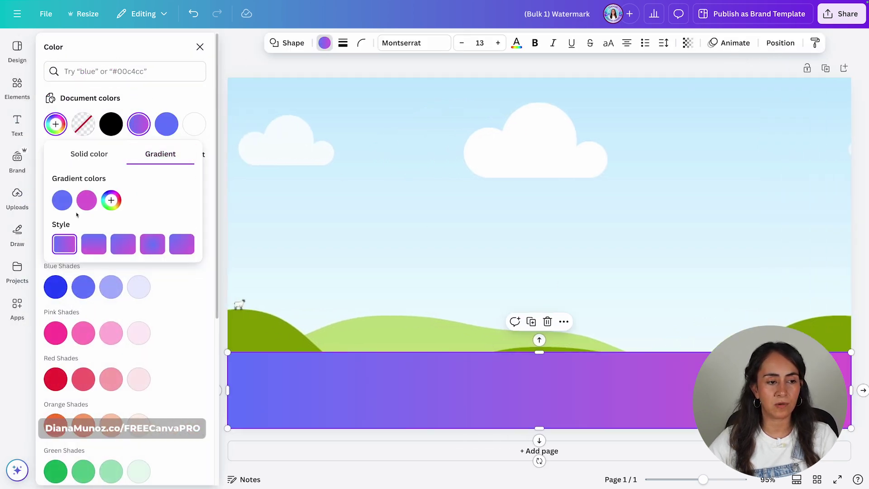
click(94, 244)
Step: Make the band gradient's first color fully transparent and set its second color to black (#000000)
click(68, 204)
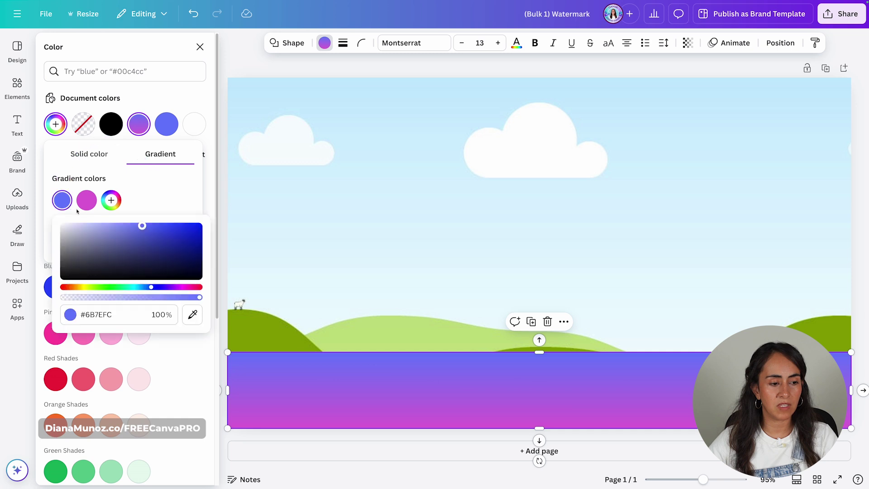
click(64, 297)
click(153, 205)
click(86, 200)
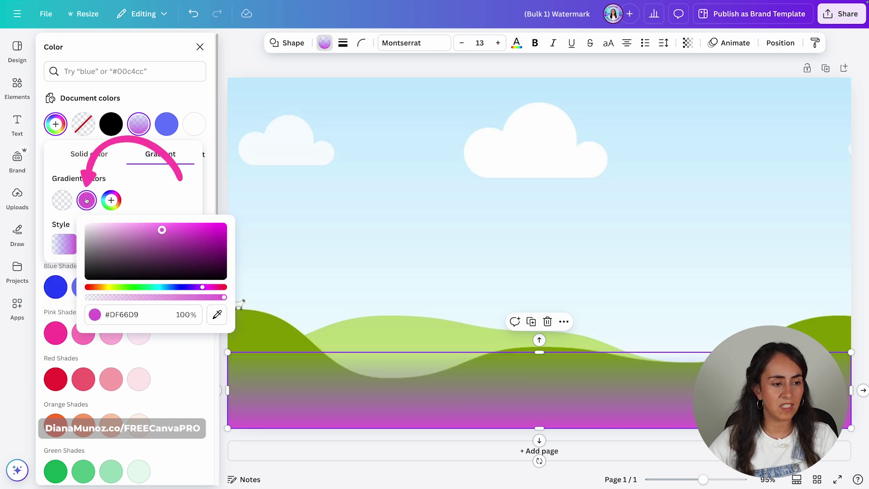
drag(113, 263, 76, 283)
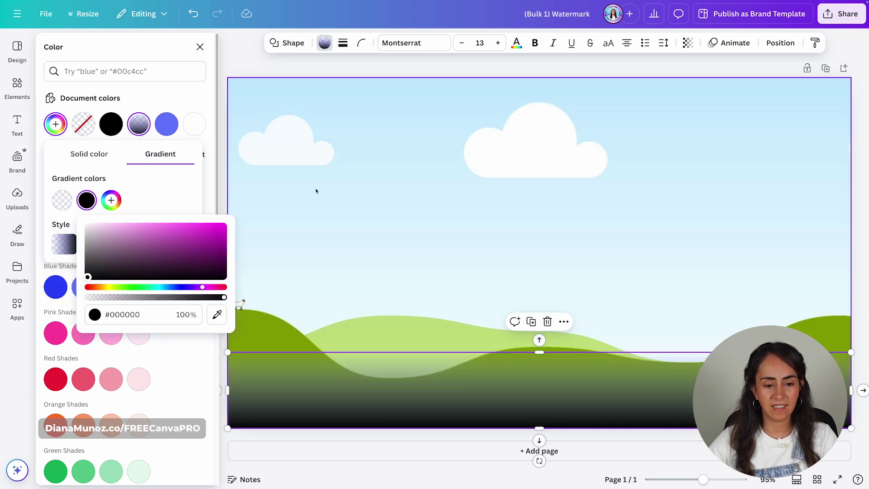
click(857, 227)
drag(725, 403, 724, 415)
click(828, 352)
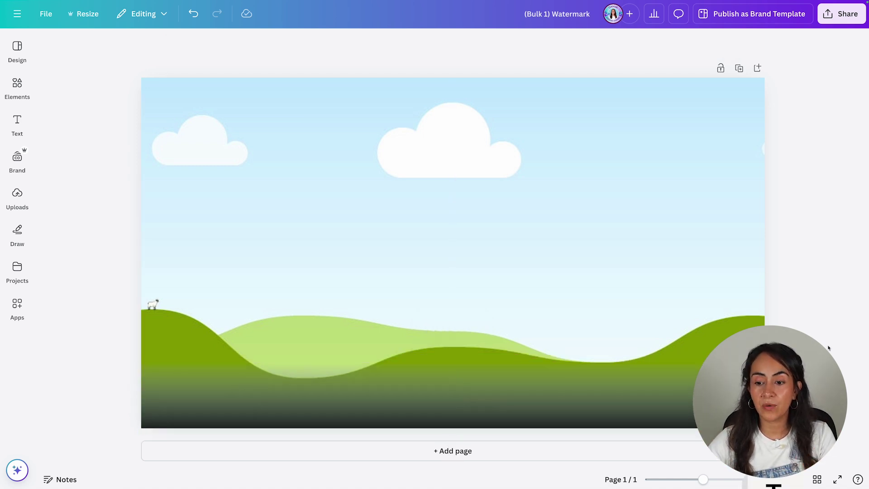
key(t)
drag(461, 281, 465, 429)
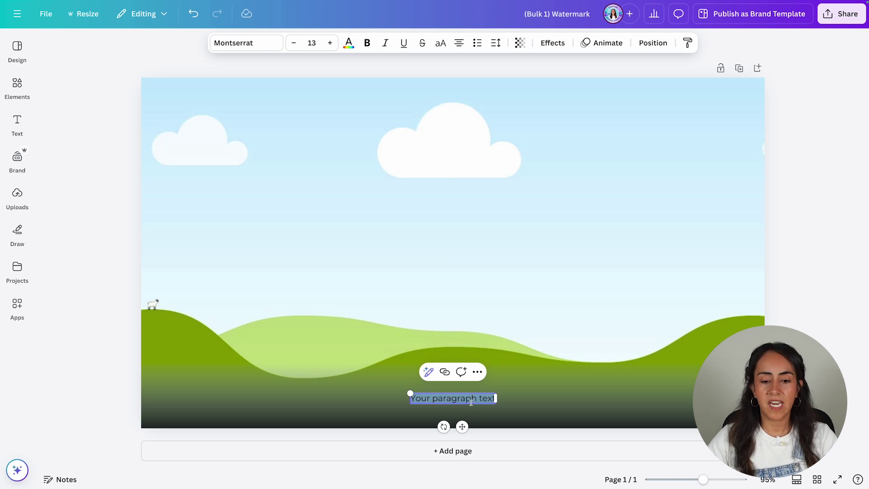
text(www.teamrond)
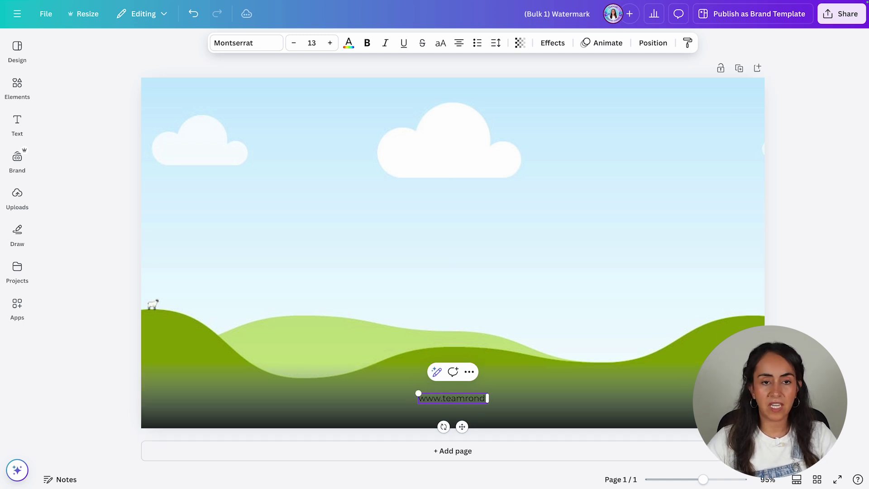
Step: Set the website text to the Montserrat Extra-Bold font and color it white
key(ctrl+a)
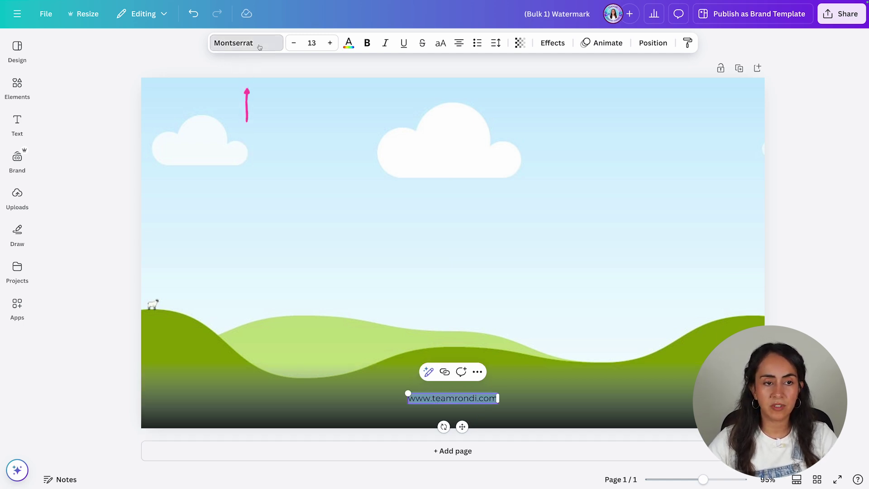
click(248, 42)
click(108, 135)
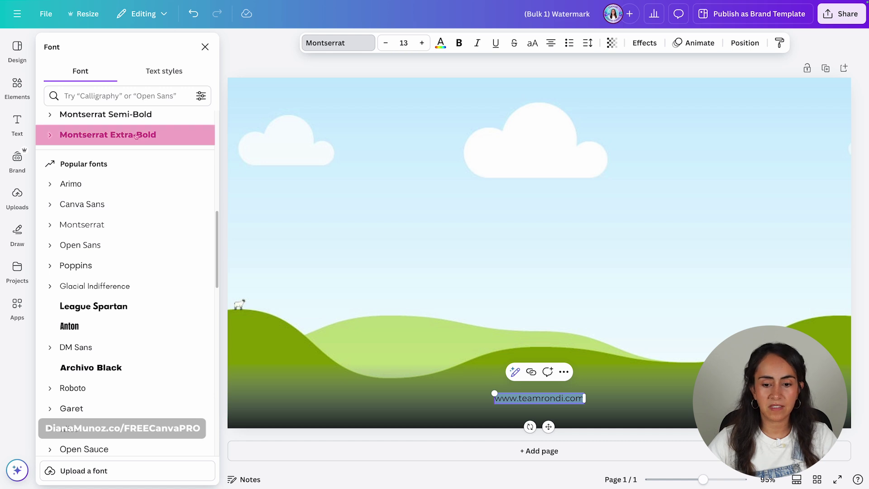
click(440, 42)
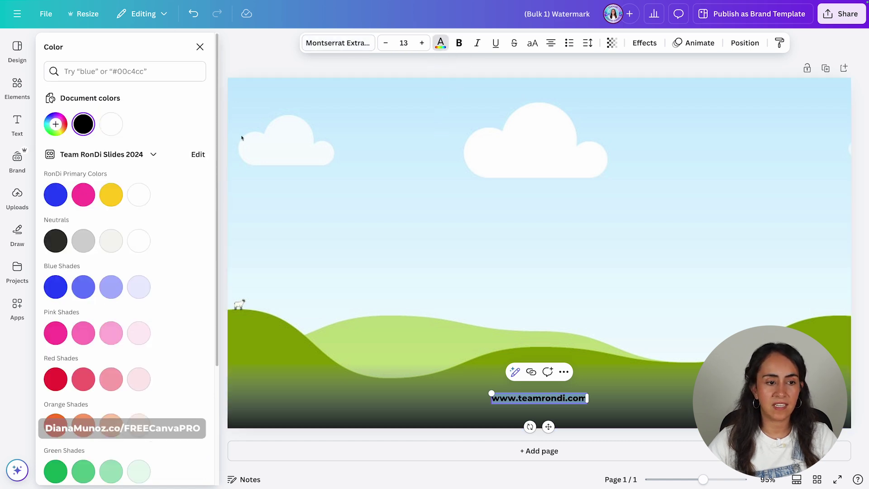
click(140, 195)
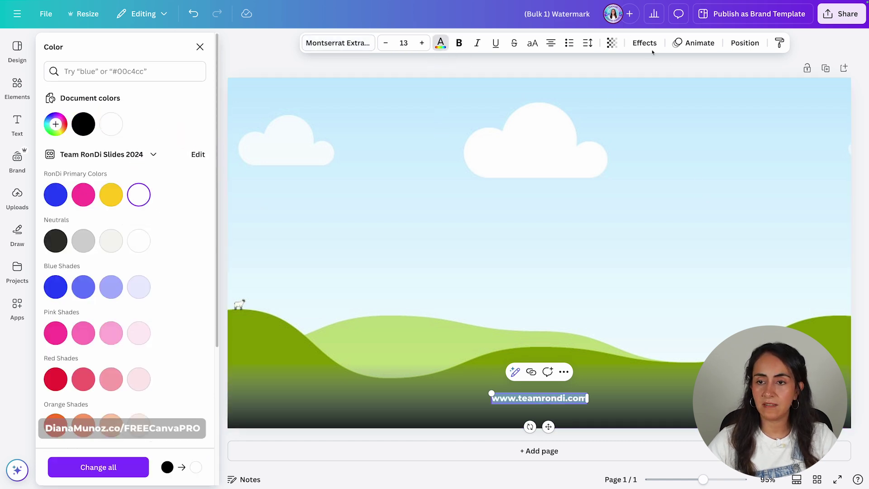
Step: Set the website text's transparency to 39
click(612, 44)
drag(576, 96, 578, 107)
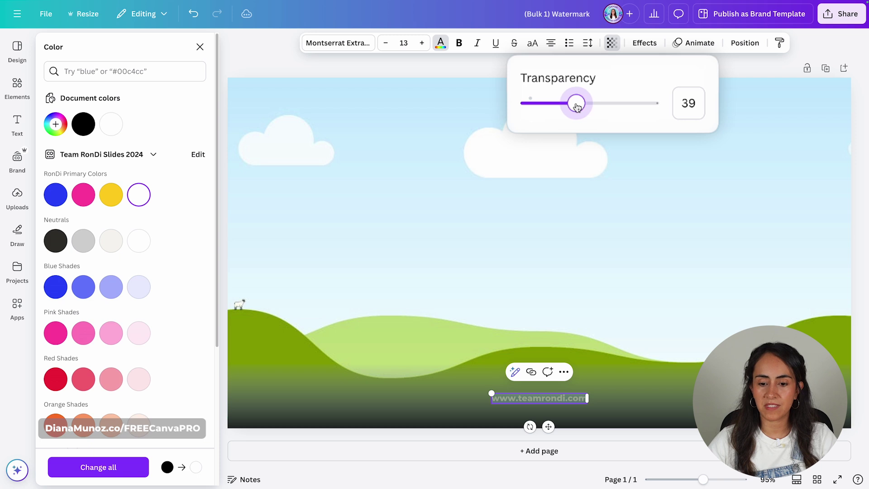
key(Escape)
key(Escape)
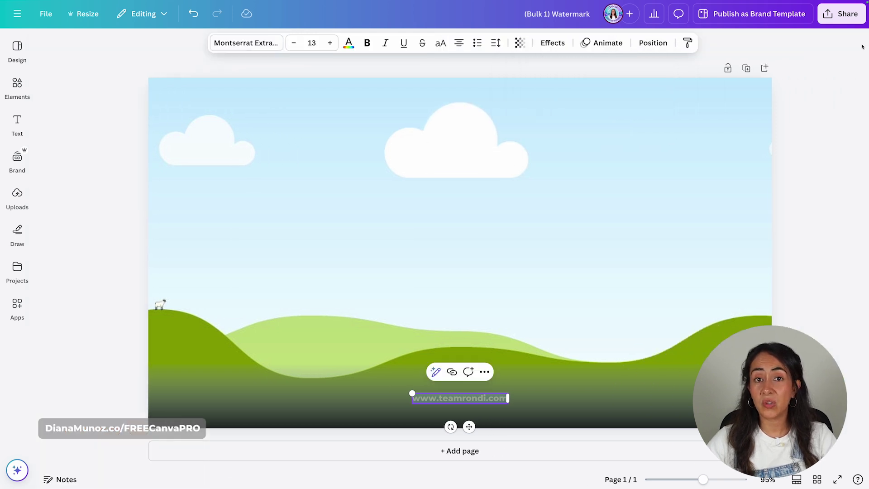
key(Escape)
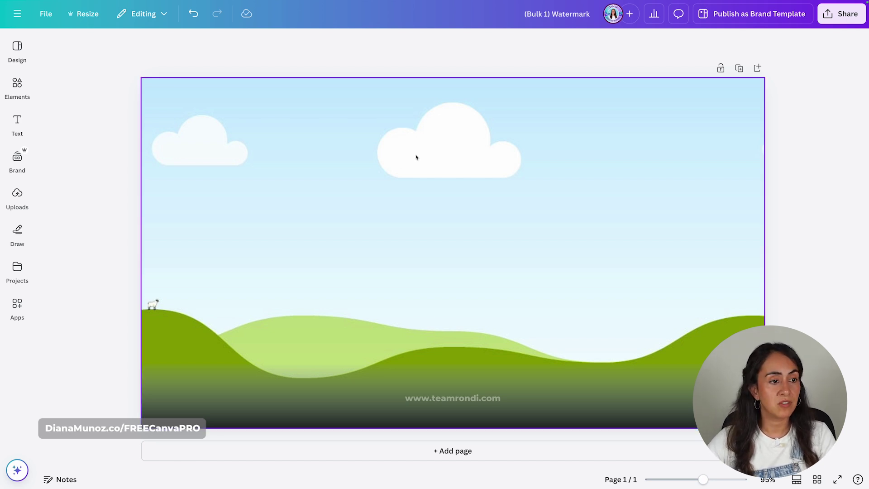
Step: Add the Team RonDi badge logo from the brand logos and shrink it into the page's upper-right corner
click(480, 402)
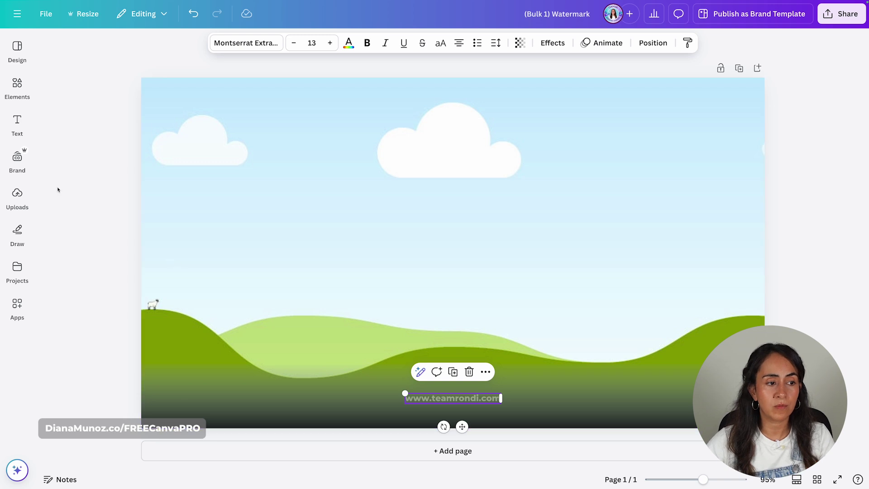
click(20, 158)
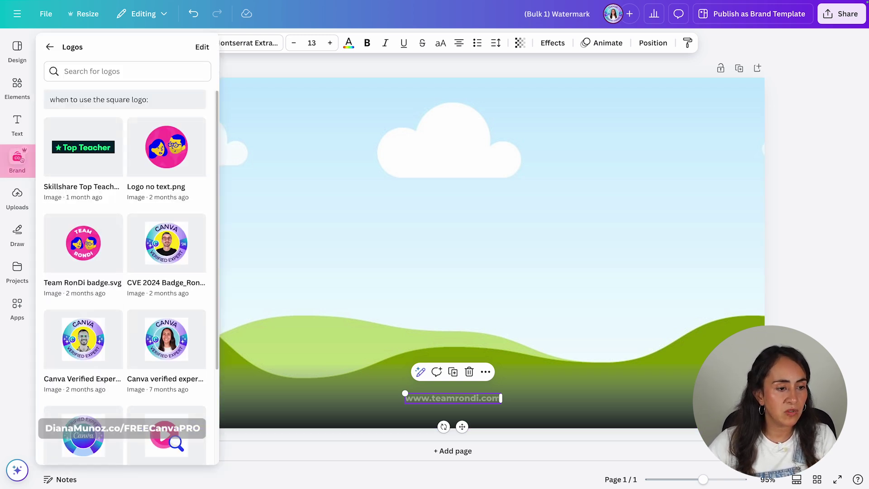
click(92, 255)
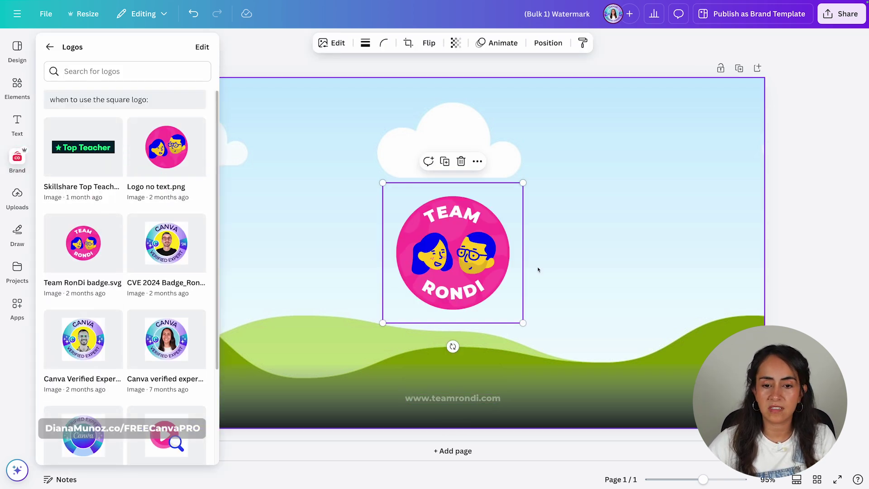
drag(382, 322, 733, 113)
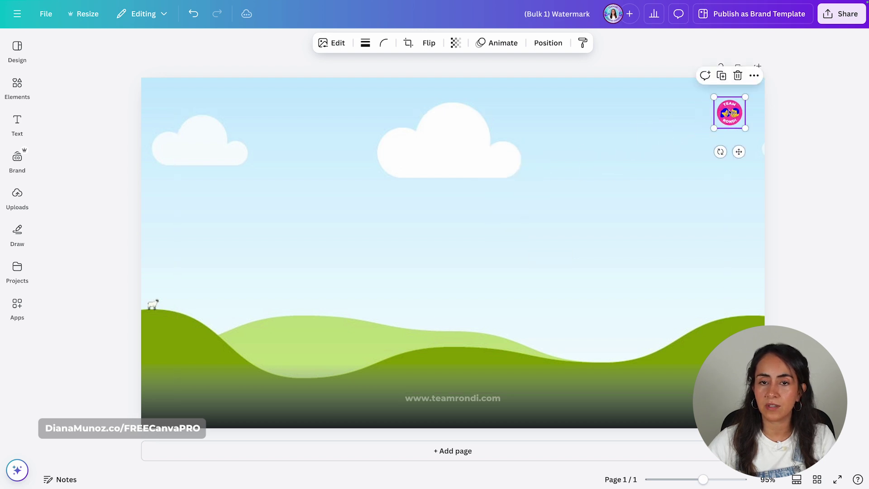
Step: Set the badge logo's transparency to 30, and delete the logo from the page
click(457, 43)
drag(481, 84, 426, 86)
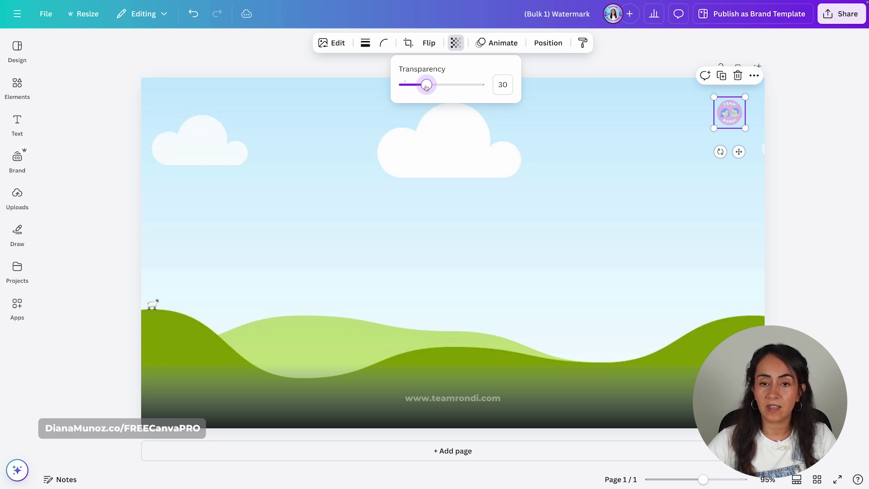
click(767, 195)
drag(821, 105, 685, 131)
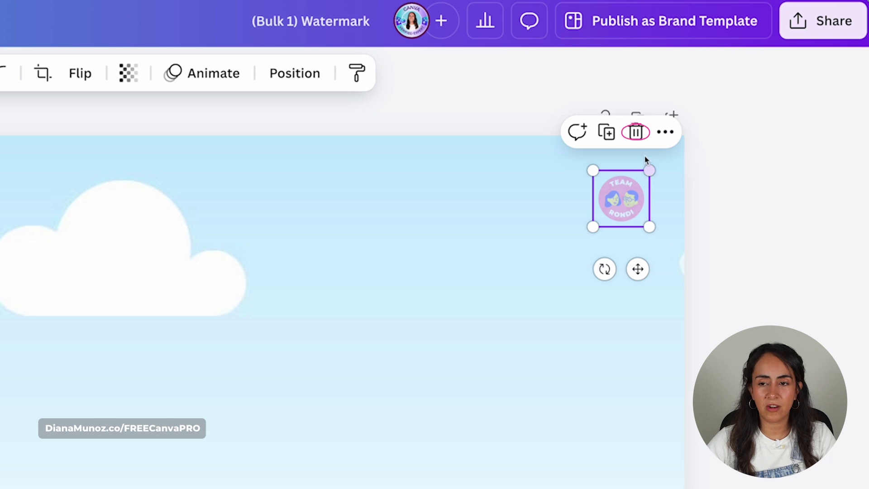
click(636, 132)
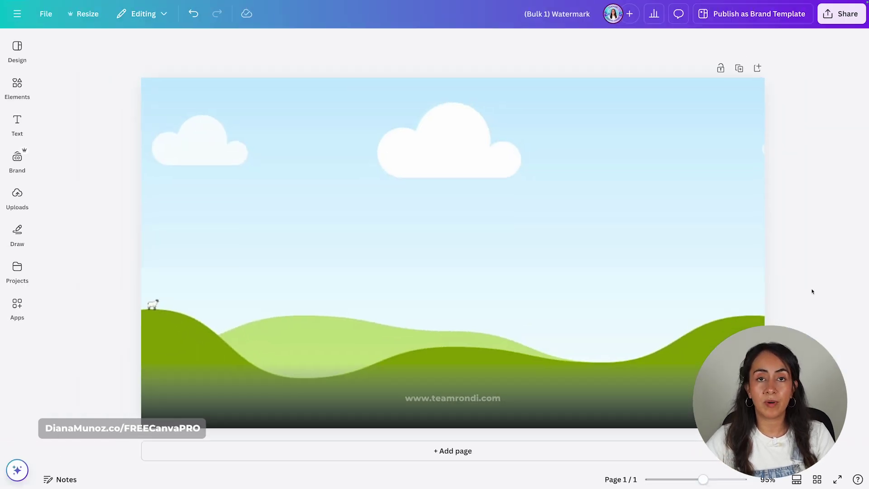
Step: Open the Bulk create app and start manual data entry in a table with an Image column
click(29, 199)
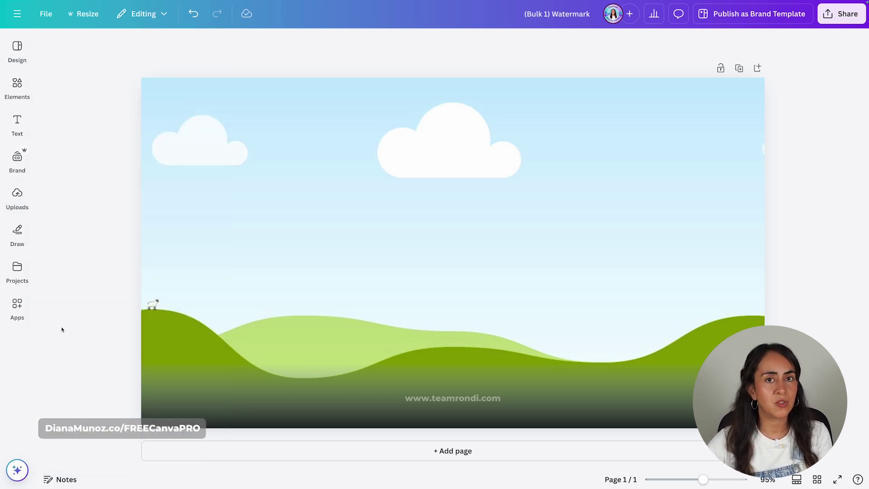
click(18, 308)
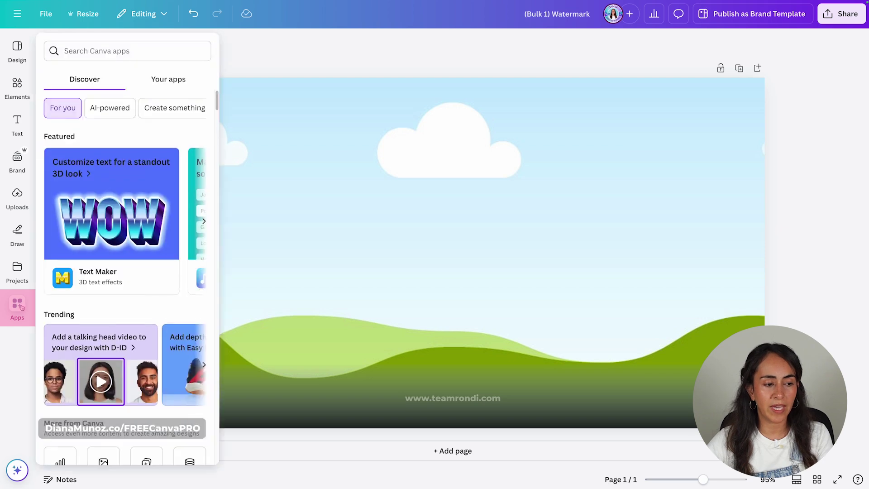
scroll(136, 253, down, 4)
click(147, 273)
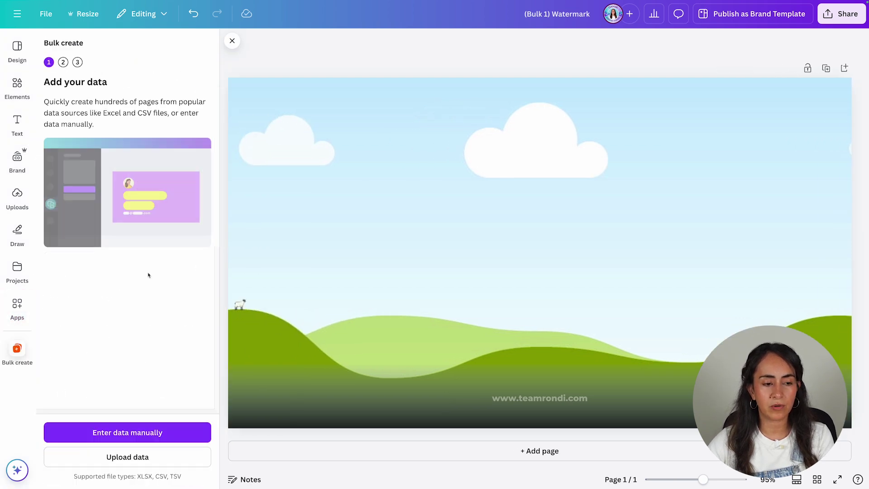
click(168, 433)
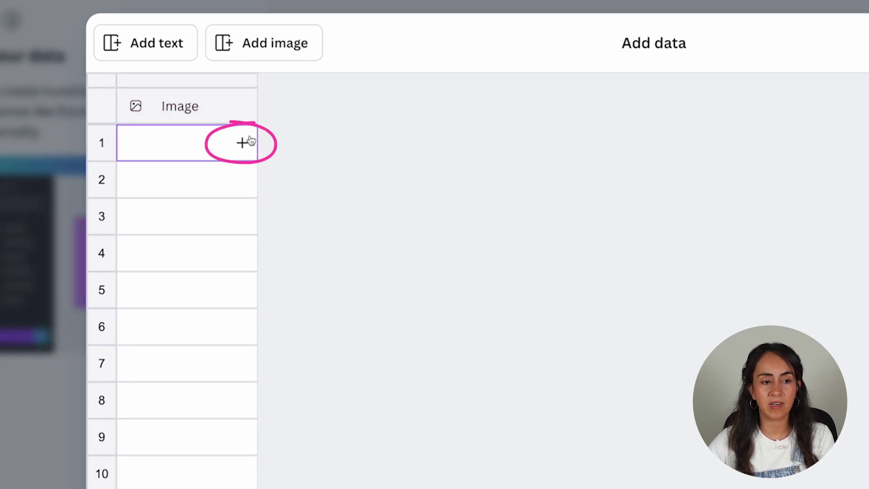
Step: Assign image6.png to row 1 of the Image column
click(251, 142)
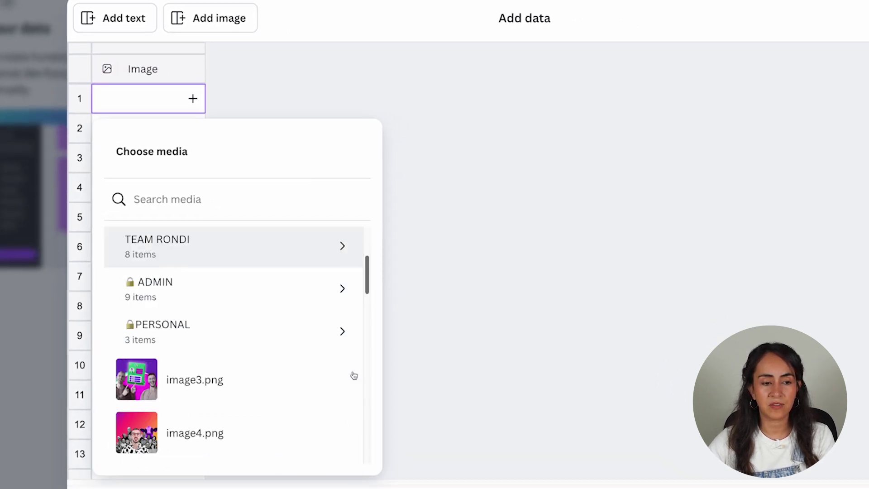
scroll(354, 376, down, 3)
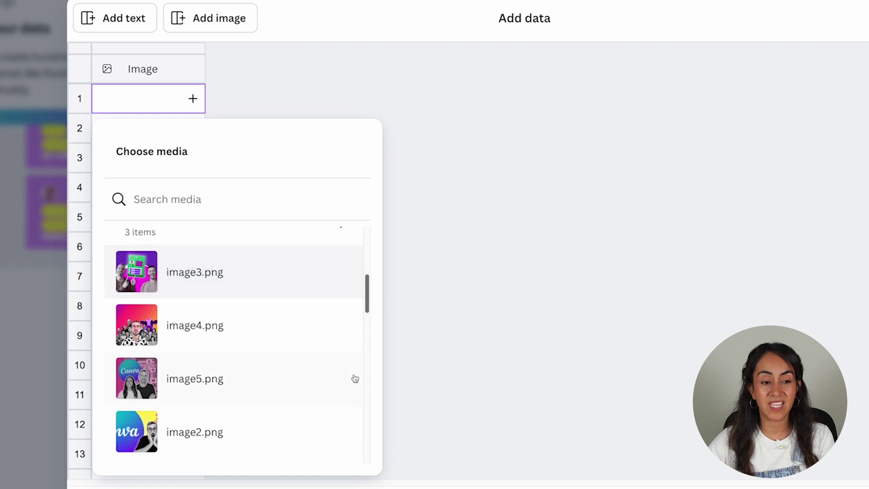
scroll(353, 374, down, 5)
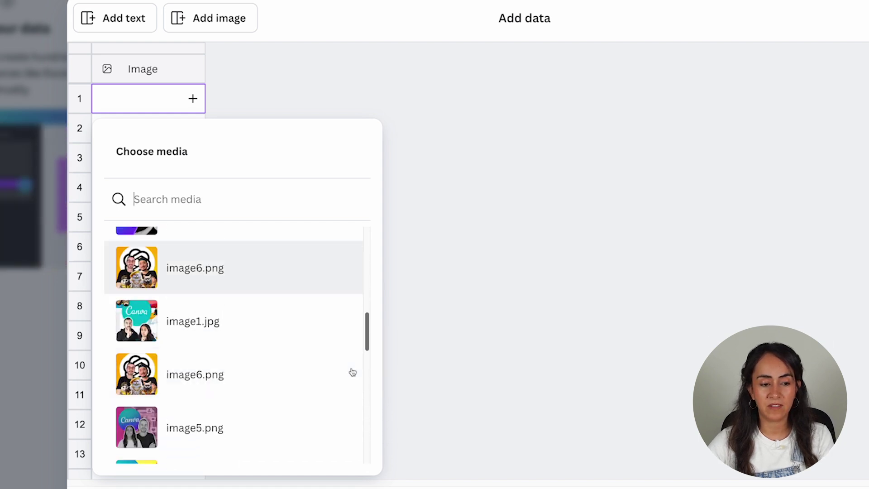
click(216, 374)
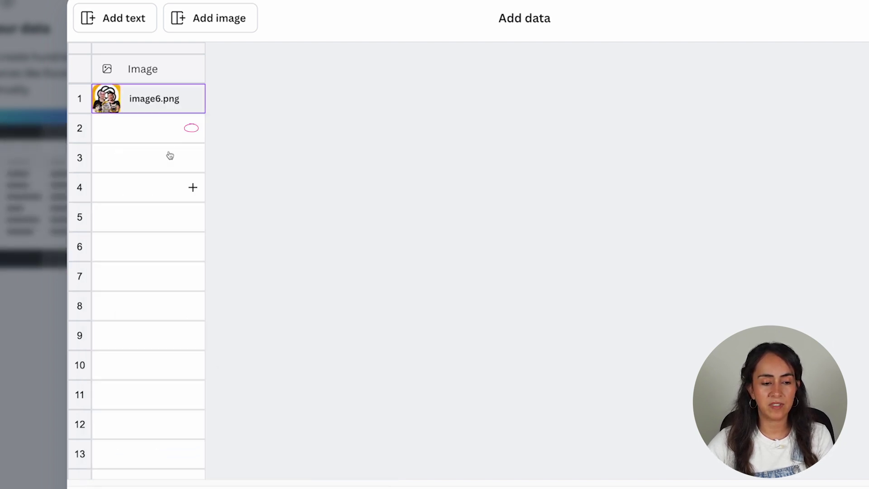
Step: Fill rows 2 to 6 of the Image column with image1.jpg, image2.png, image5.png, image4.png and image3.png
click(192, 128)
scroll(288, 385, down, 2)
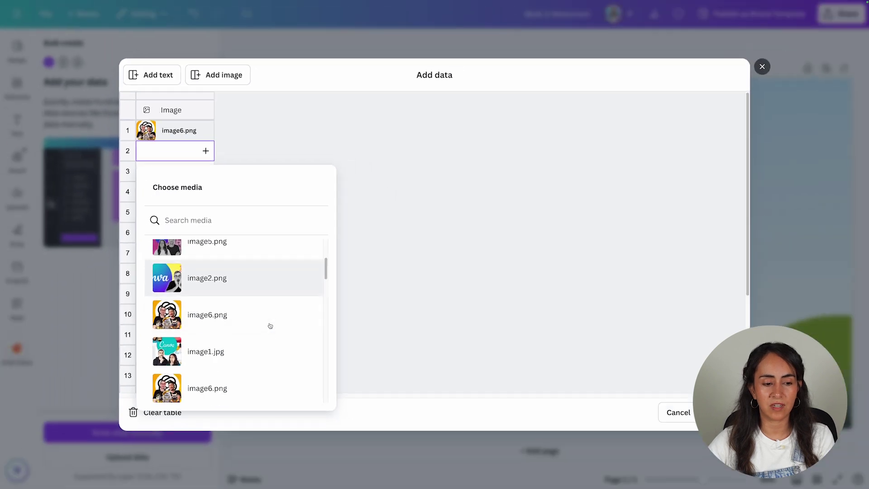
click(287, 410)
click(253, 419)
click(230, 402)
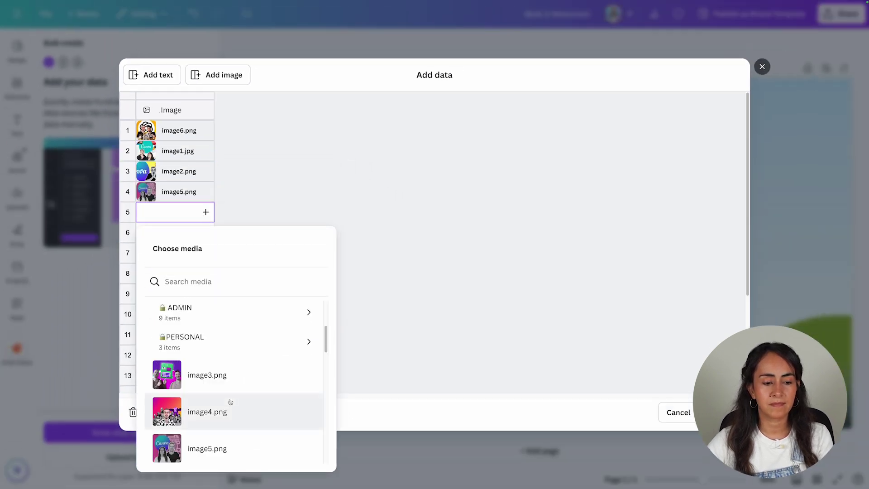
click(230, 402)
click(237, 328)
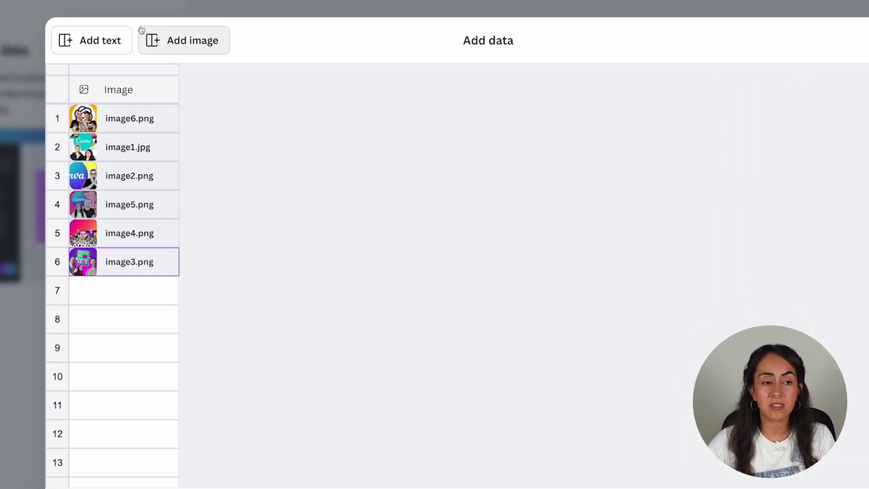
Step: Add an extra text column and an extra image column to the data table, and delete both again
click(165, 74)
click(176, 32)
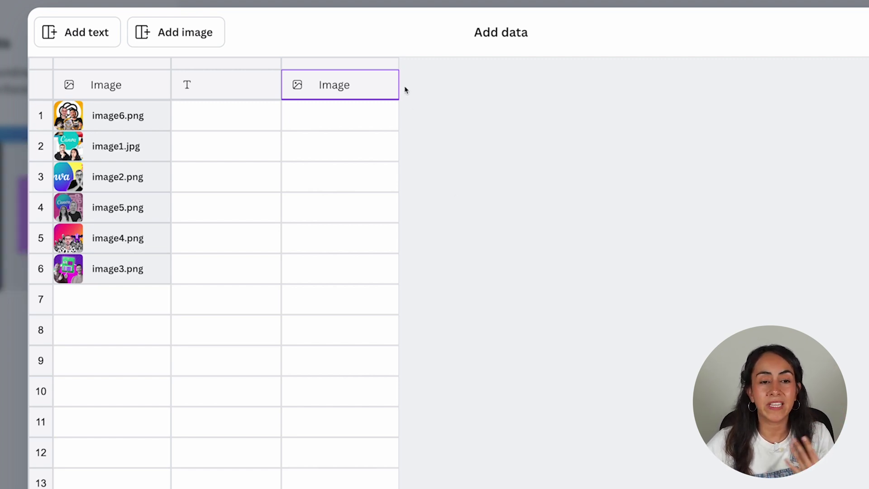
right_click(377, 66)
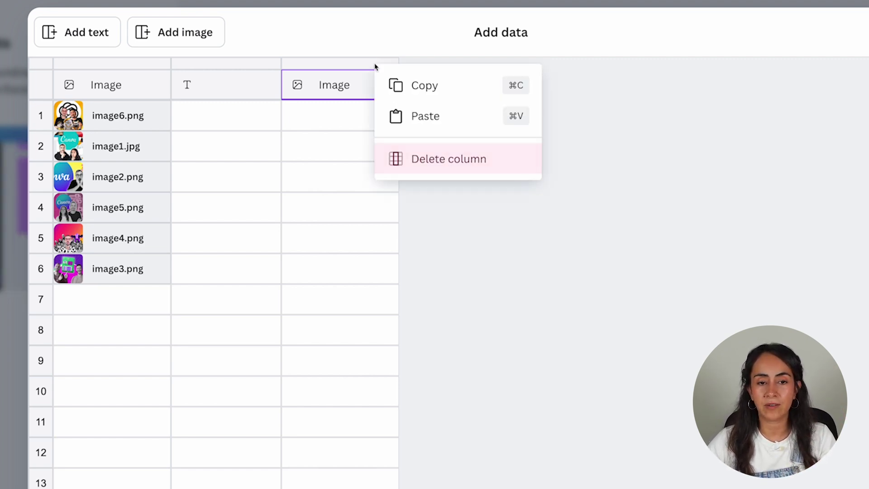
click(432, 159)
right_click(237, 69)
click(267, 158)
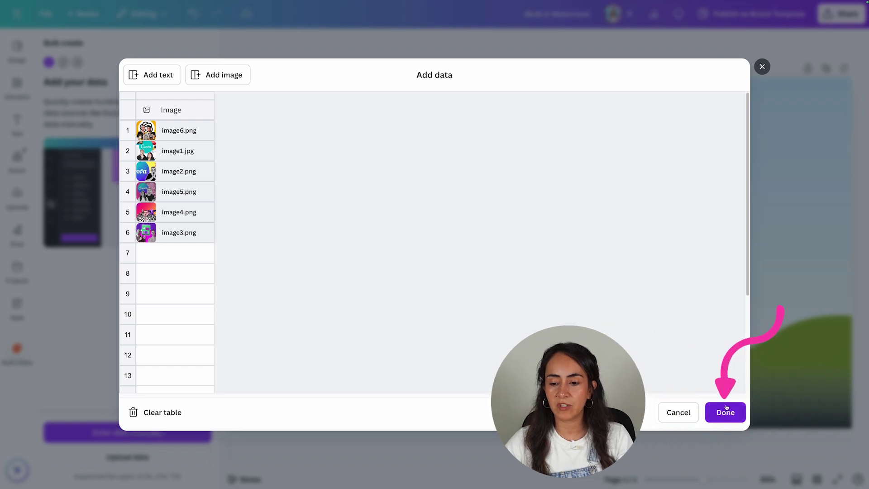
Step: Finish the image data table and connect the full-page landscape frame to the Image field
click(724, 412)
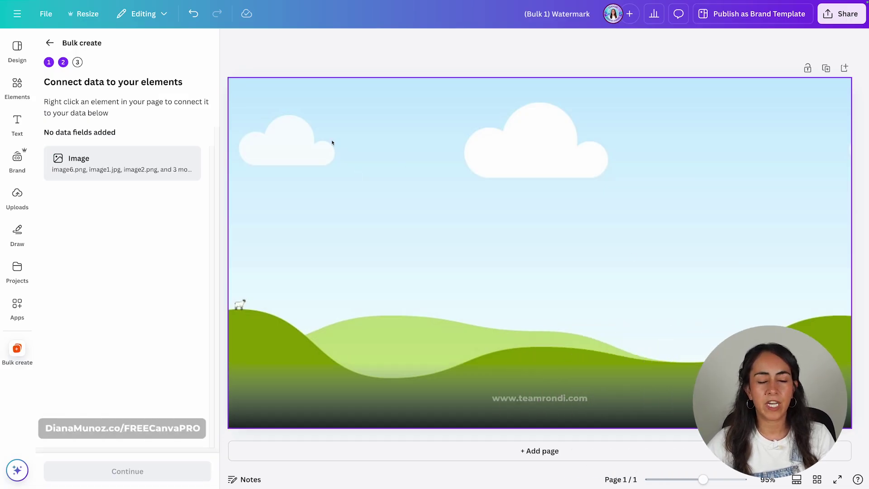
click(304, 103)
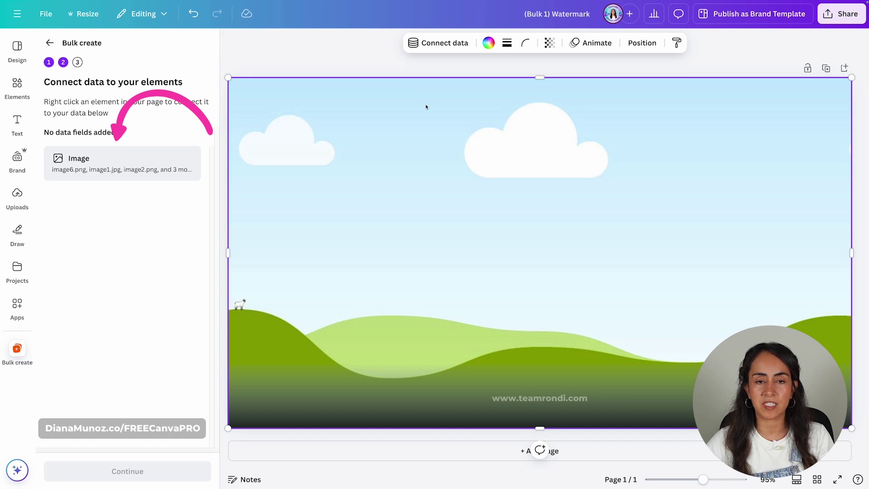
click(438, 43)
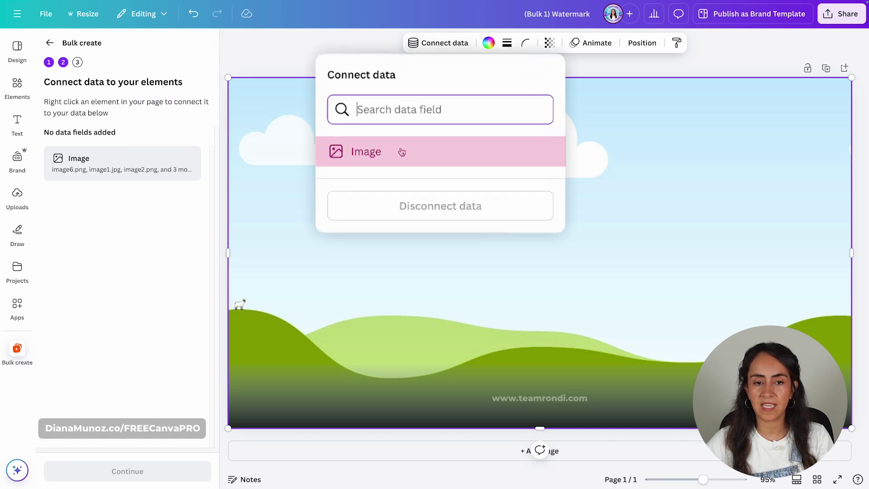
click(402, 152)
Step: Apply all six image rows to the watermark template and generate 6 designs
click(138, 473)
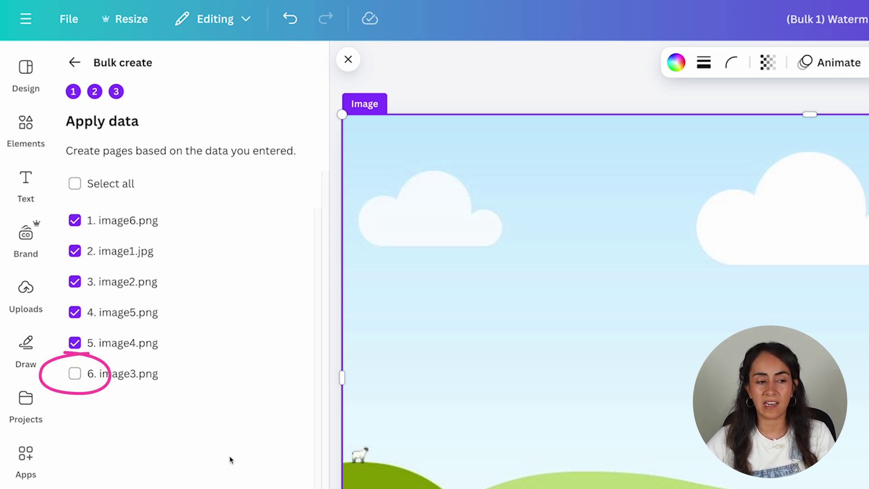
click(73, 185)
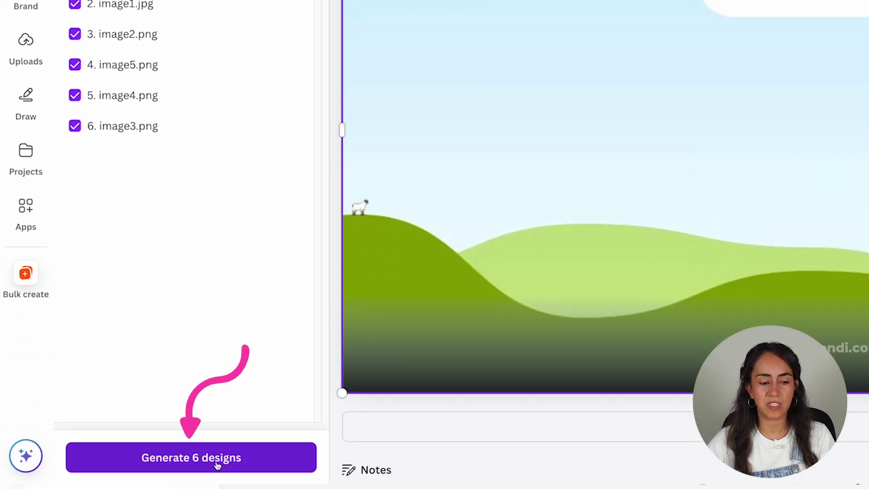
click(196, 458)
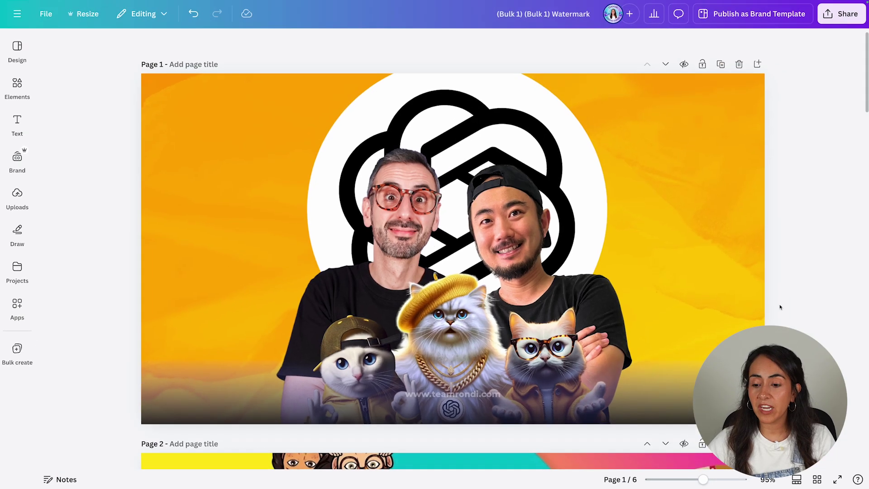
Step: Look through the six generated pages to check the image and website watermark on each
click(819, 483)
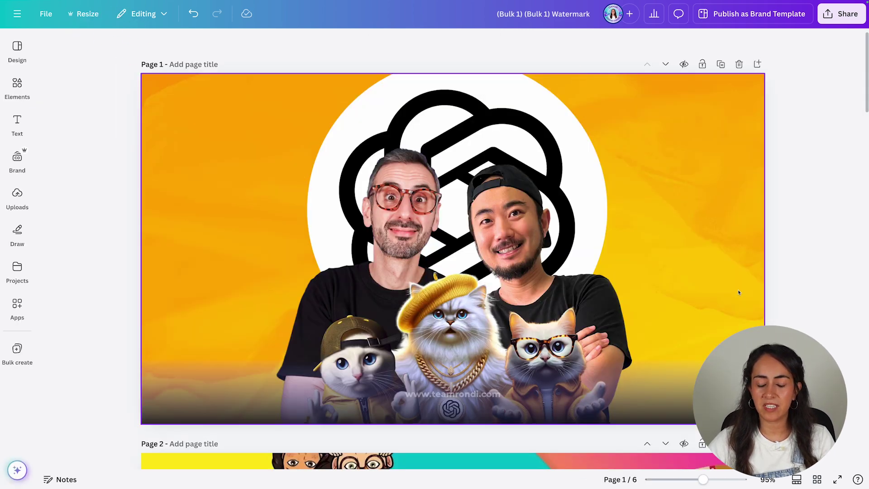
scroll(833, 357, down, 20)
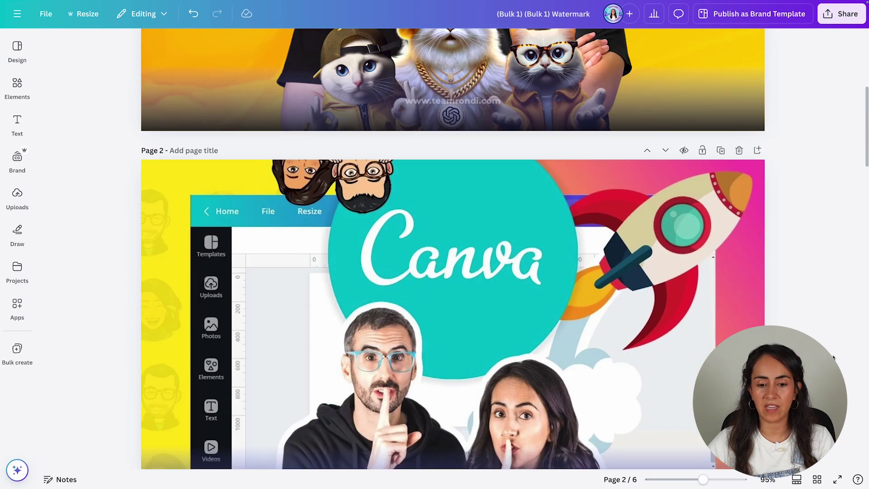
scroll(833, 357, down, 13)
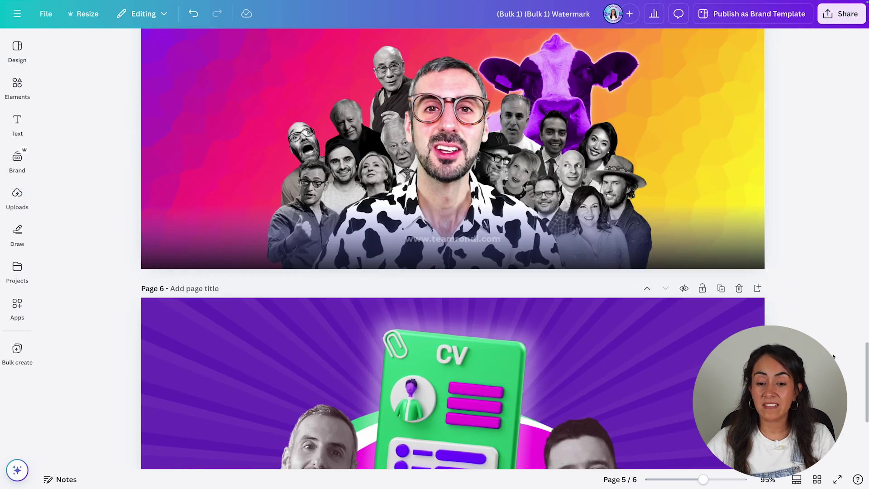
key(ctrl+z)
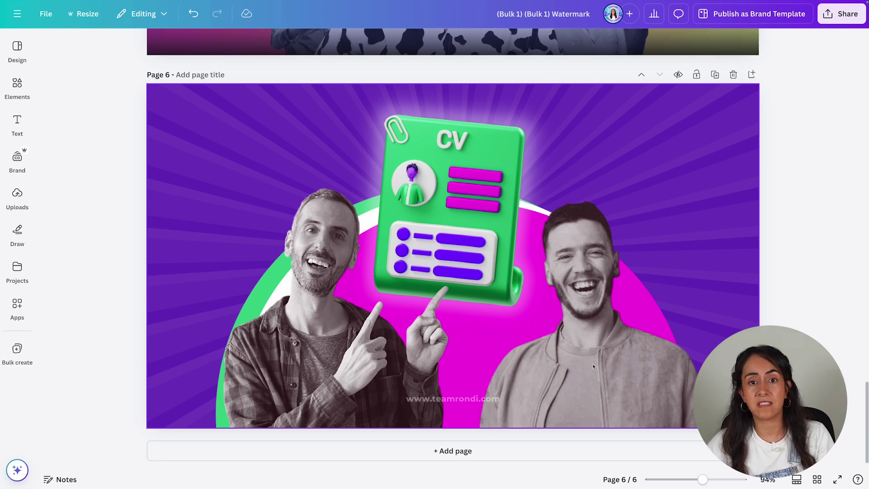
Step: Try deleting the gradient shape behind the website watermark on page 5, and undo the deletion
scroll(592, 362, up, 5)
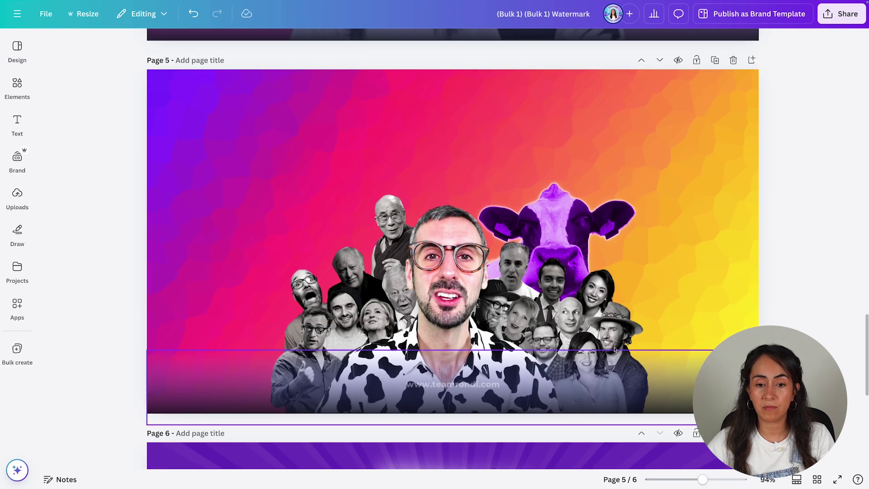
click(672, 371)
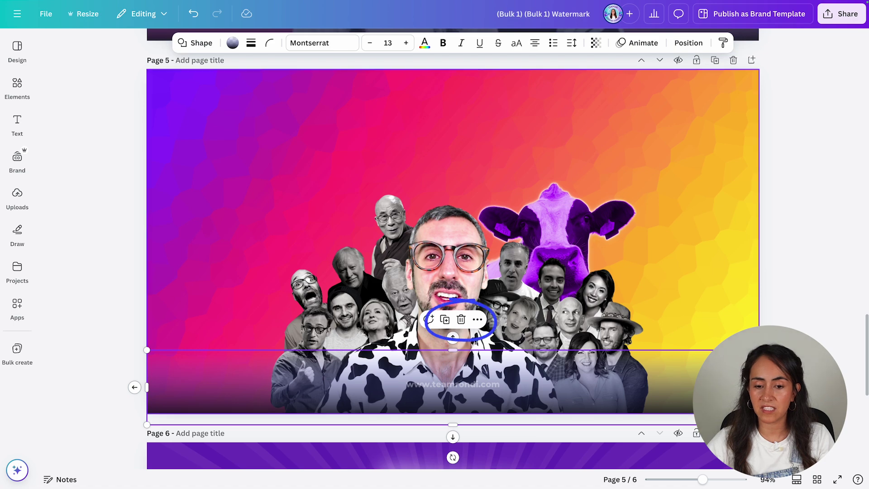
click(461, 319)
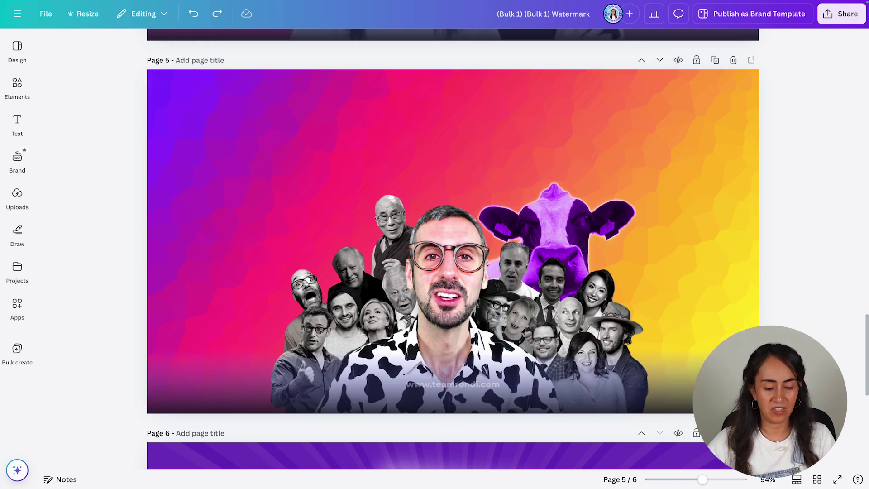
scroll(453, 249, down, 8)
click(425, 383)
key(Escape)
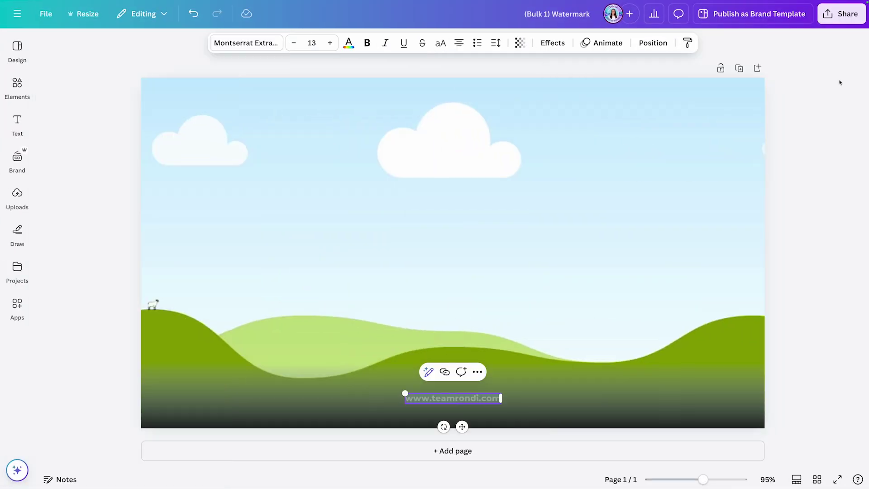
Step: Lower the transparency of the Team Rondi badge logo on the single-page watermark template
click(829, 106)
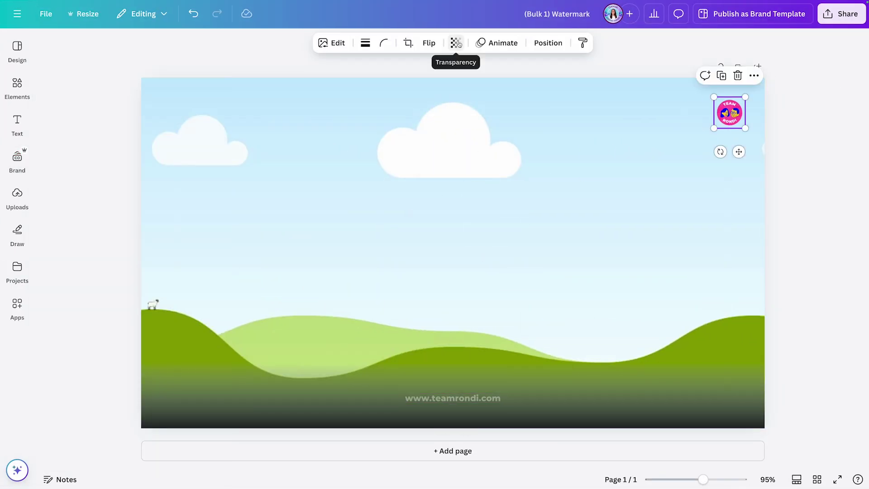
click(456, 43)
drag(485, 83, 434, 84)
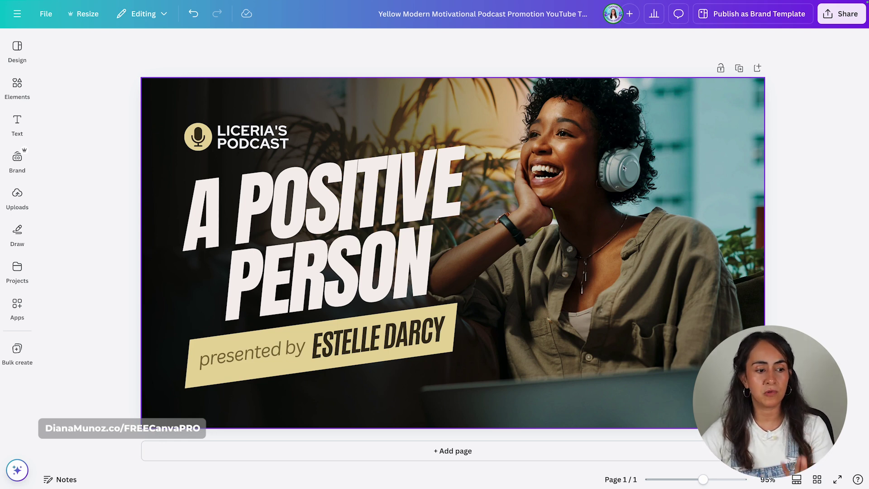
Step: In the podcast thumbnail design, start manual bulk data entry and assign a replicate-prediction portrait to row 1 of the Image column
click(30, 346)
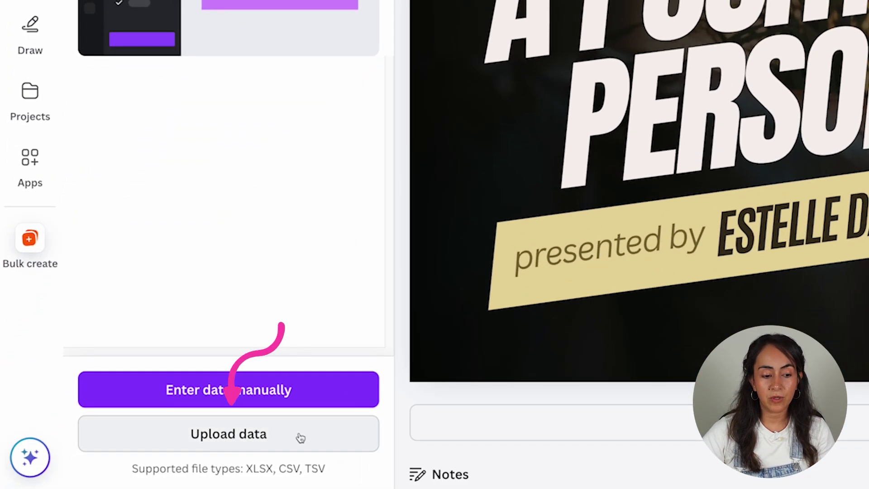
click(264, 389)
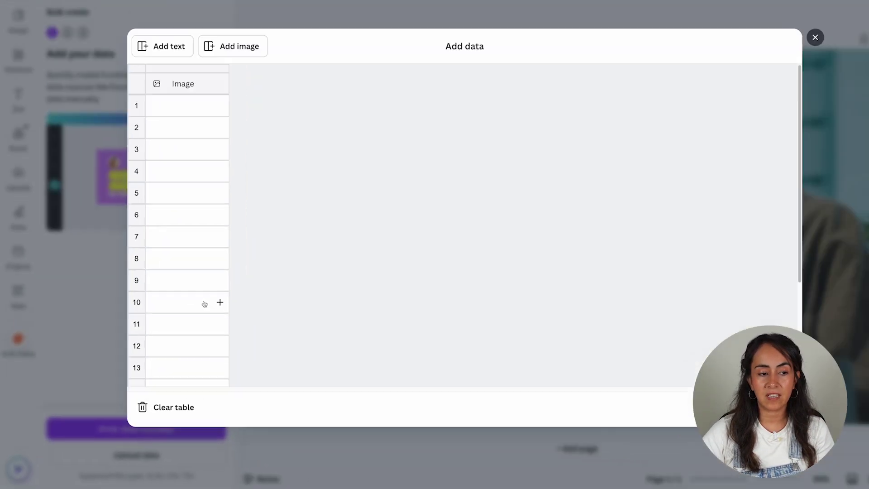
click(205, 130)
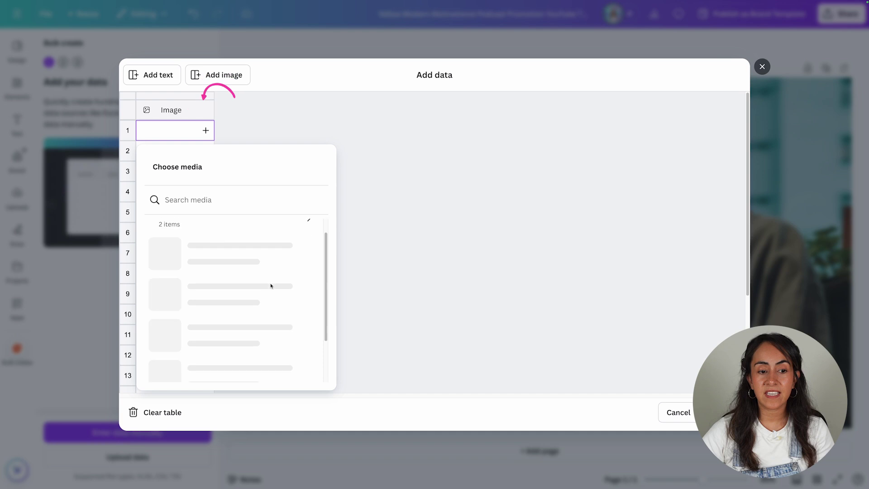
scroll(271, 286, down, 10)
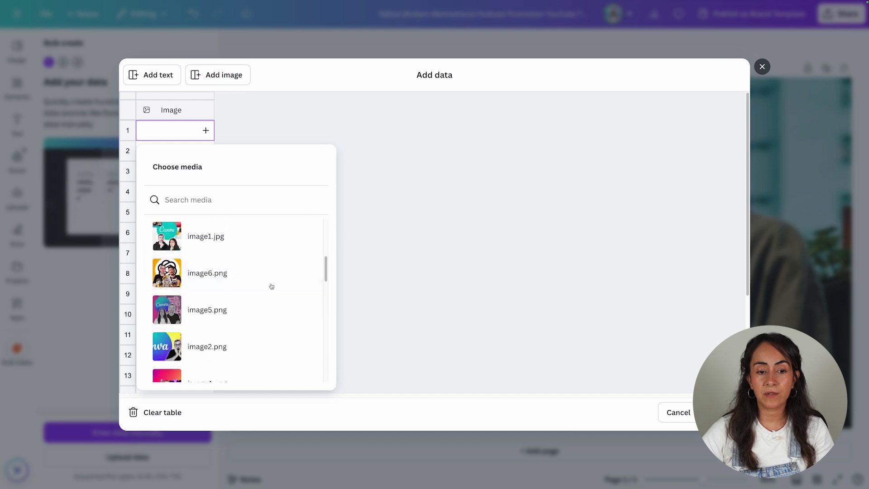
scroll(273, 287, down, 15)
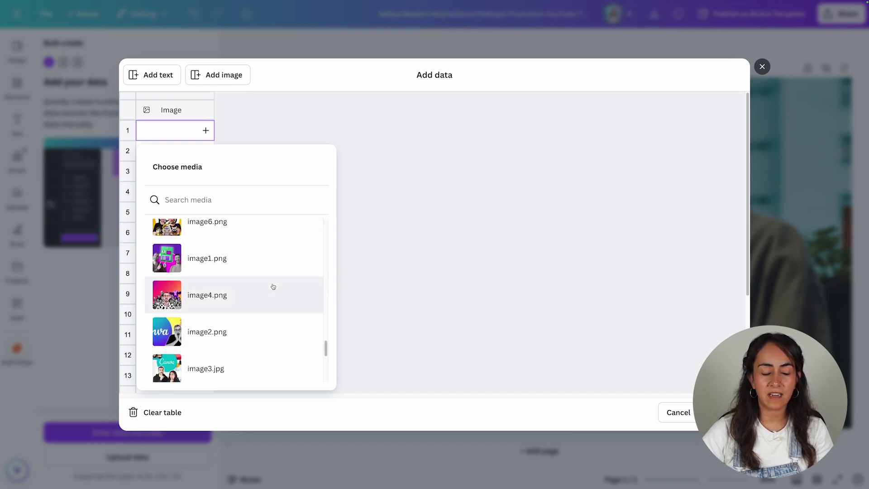
scroll(271, 286, down, 2)
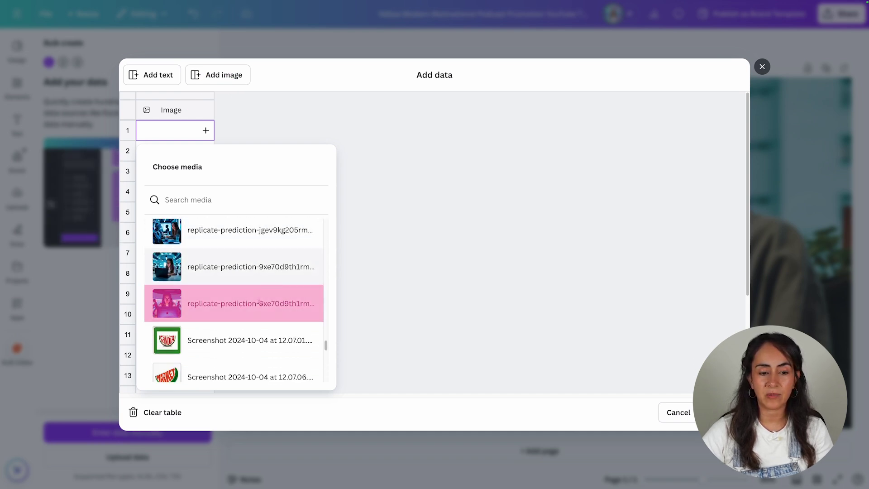
click(263, 295)
Step: Fill rows 2 and 3 of the Image column with two other replicate-prediction images
click(205, 151)
scroll(283, 353, down, 8)
scroll(282, 351, down, 15)
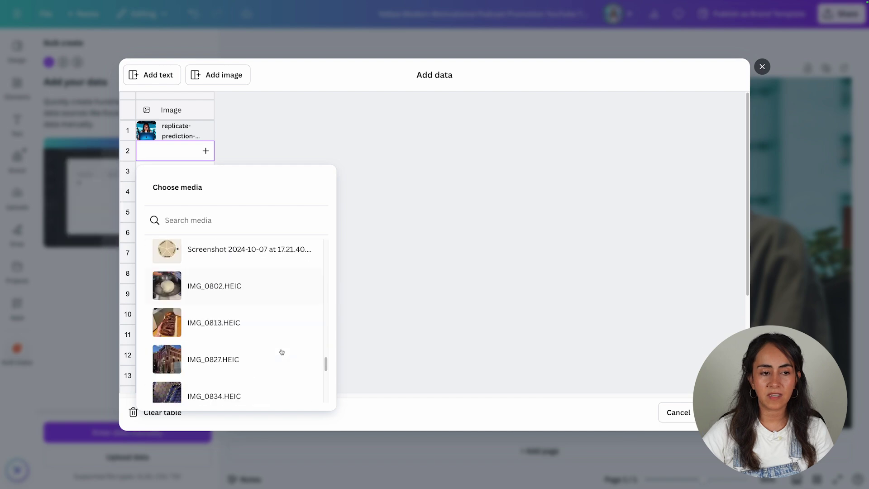
scroll(263, 270, up, 3)
click(256, 284)
click(205, 171)
scroll(290, 368, down, 15)
click(285, 362)
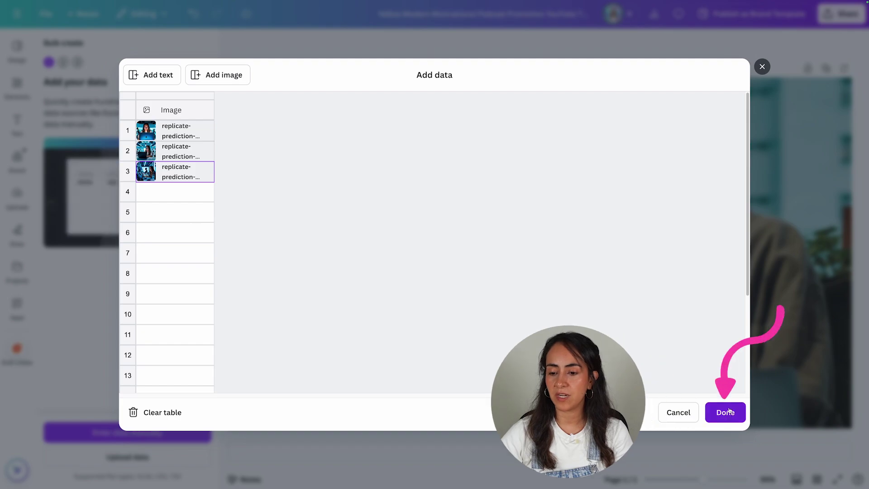
Step: Connect the podcast thumbnail's background photo to the Image field and generate 3 designs
click(724, 412)
click(714, 106)
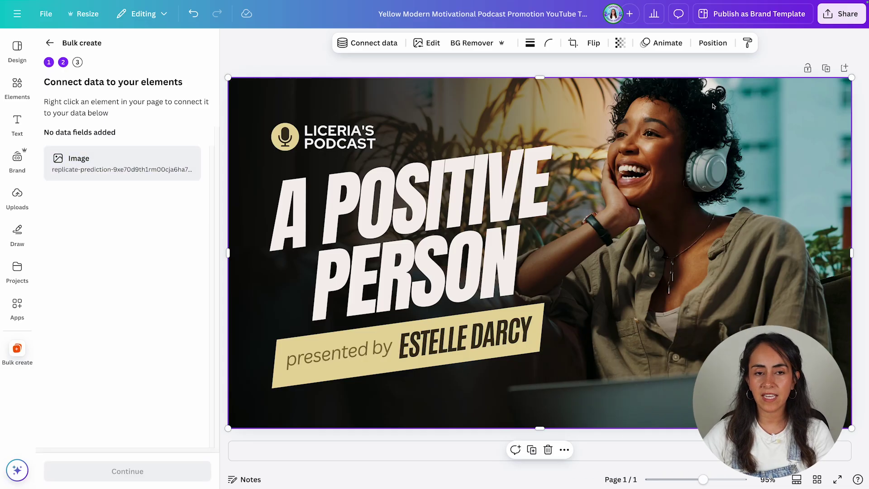
click(369, 41)
click(318, 127)
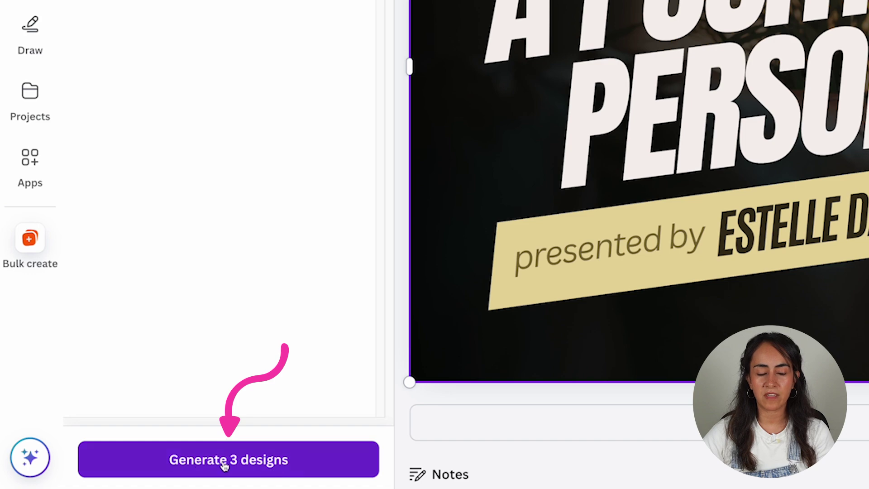
click(224, 462)
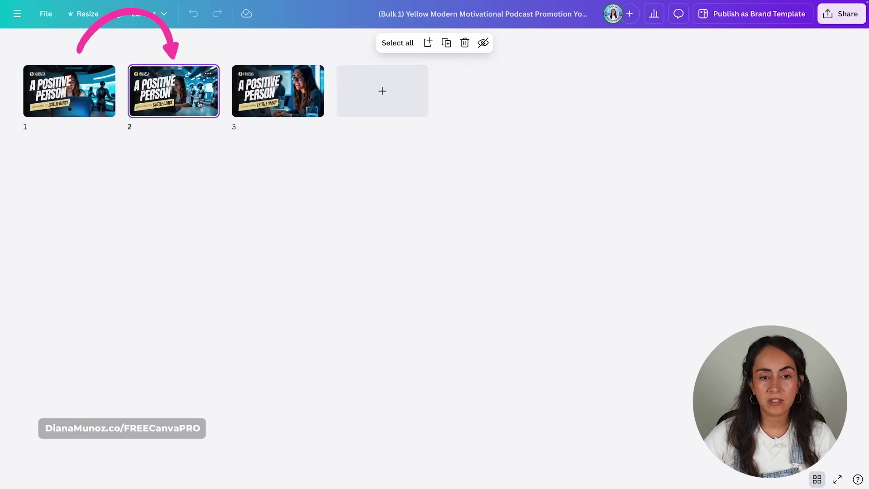
Step: Try shifting page 2's background photo to the right, away from the podcast title text
double_click(199, 104)
click(616, 214)
drag(616, 214, 676, 251)
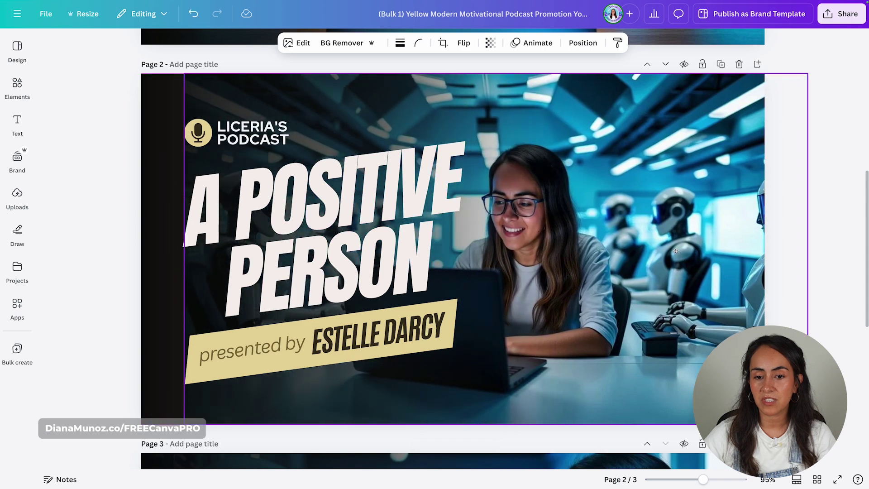
key(ctrl+z)
Step: Shift page 1's background photo to the right so that the woman's face clears the title text
scroll(616, 229, up, 5)
click(617, 230)
drag(616, 230, 676, 329)
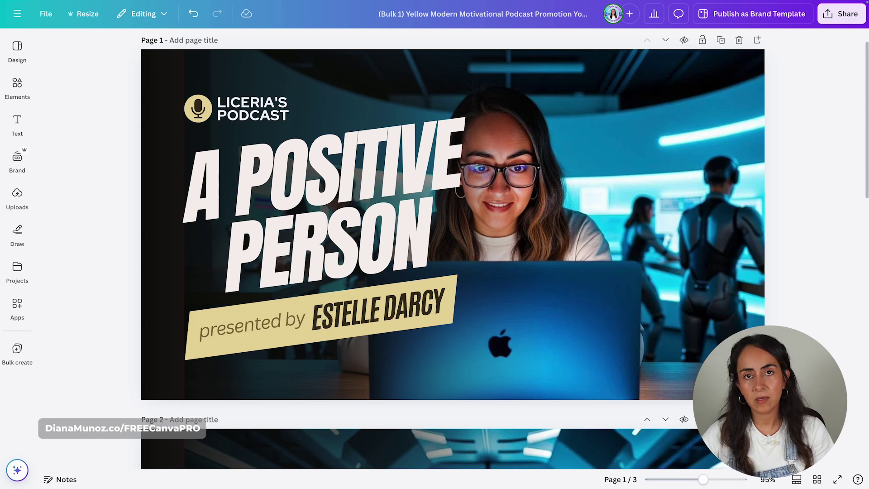
click(817, 479)
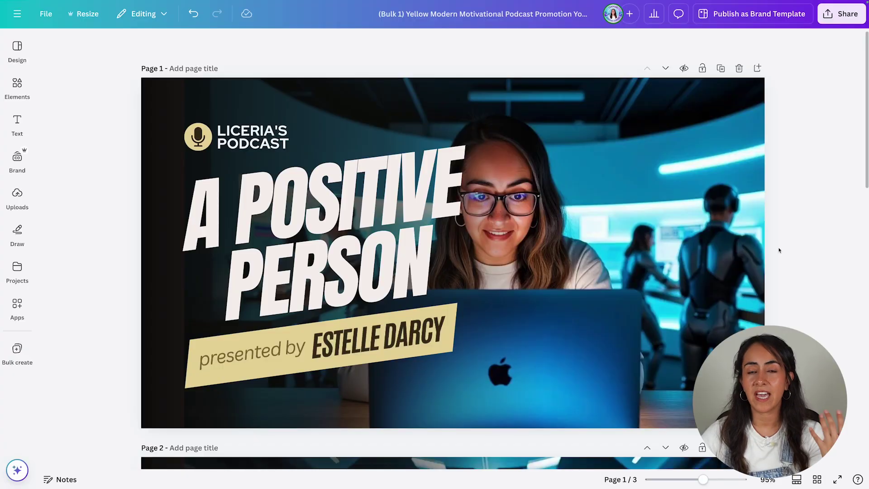
Step: Duplicate the presenter's name text on page 1, shorten the original to the first name only, and narrow its text box
click(357, 354)
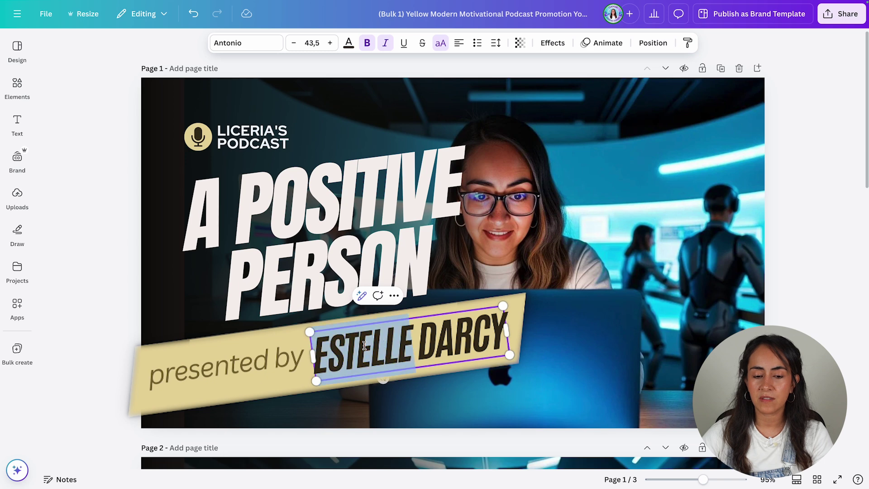
click(814, 208)
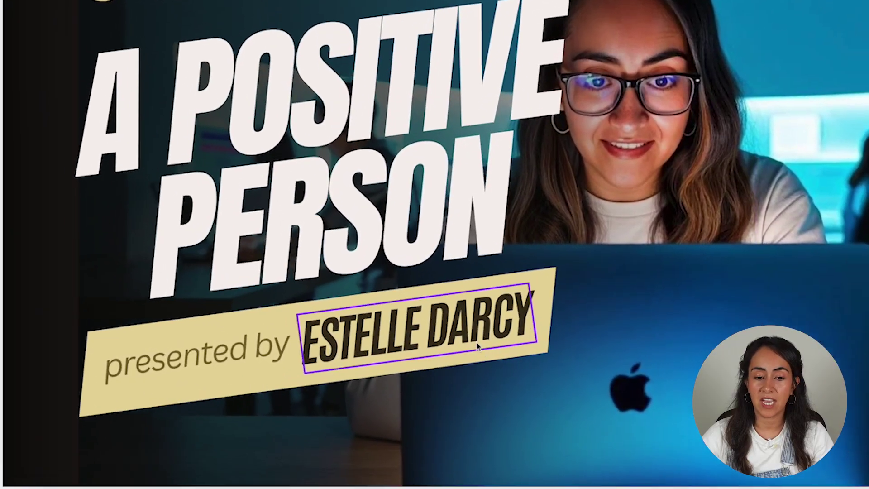
click(478, 343)
drag(478, 343, 633, 315)
double_click(498, 326)
key(BackSpace)
key(BackSpace)
key(BackSpace)
key(BackSpace)
key(BackSpace)
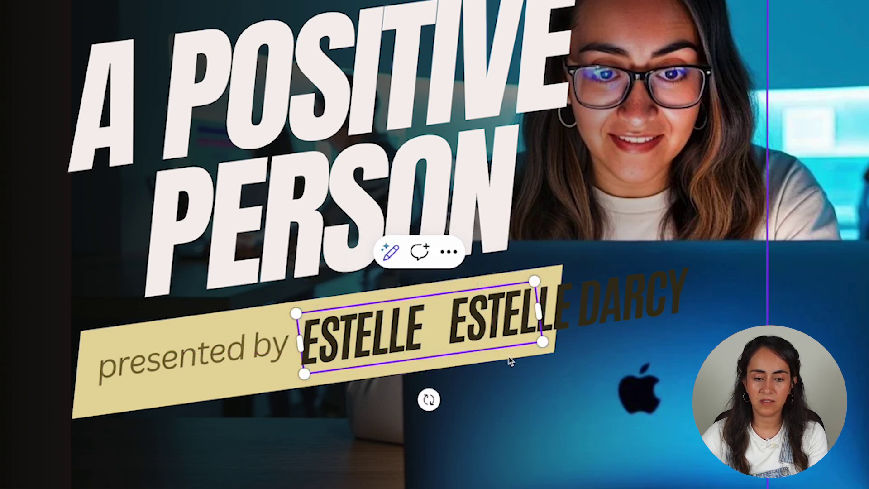
drag(540, 312, 441, 324)
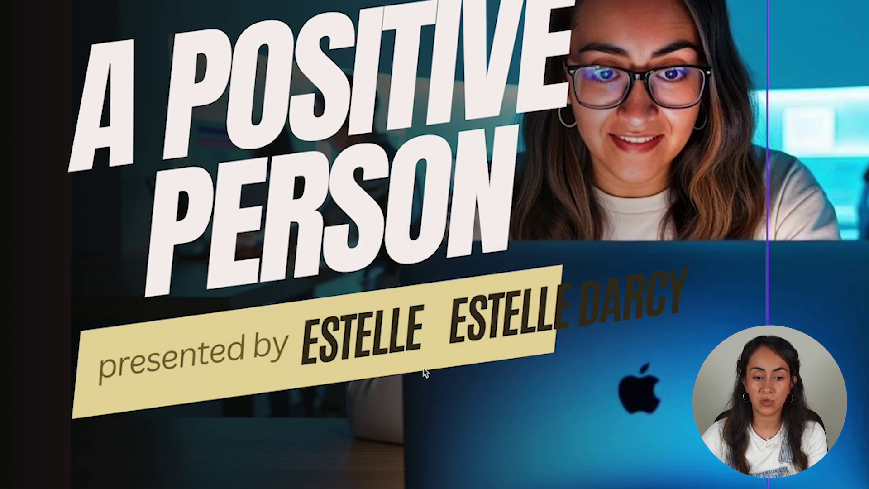
Step: Remove the first name from the duplicated text and place the remaining last name close beside the first name
click(546, 330)
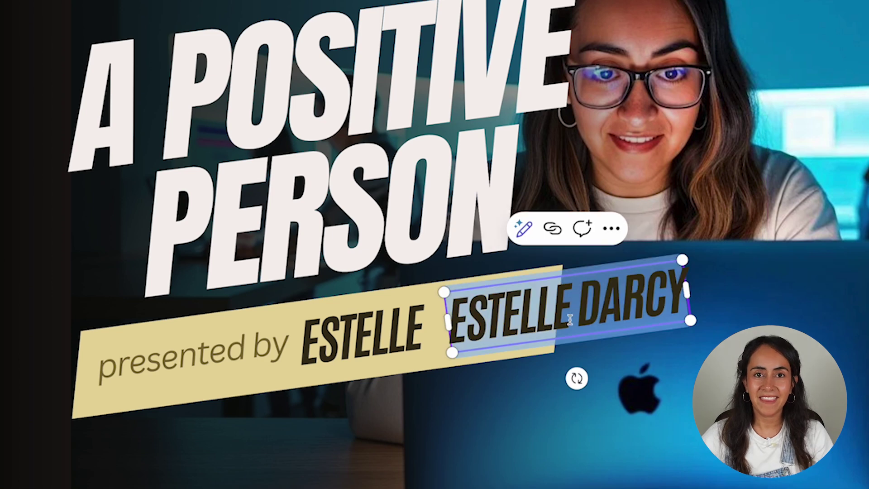
key(BackSpace)
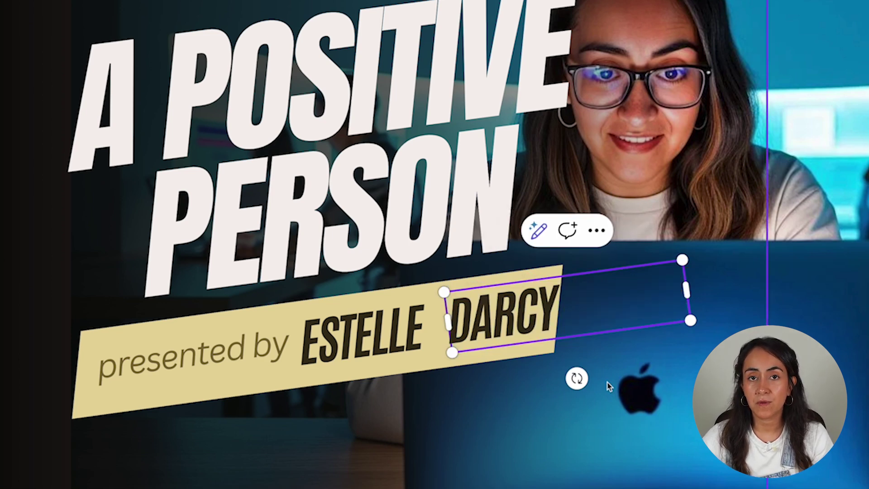
drag(498, 327, 481, 329)
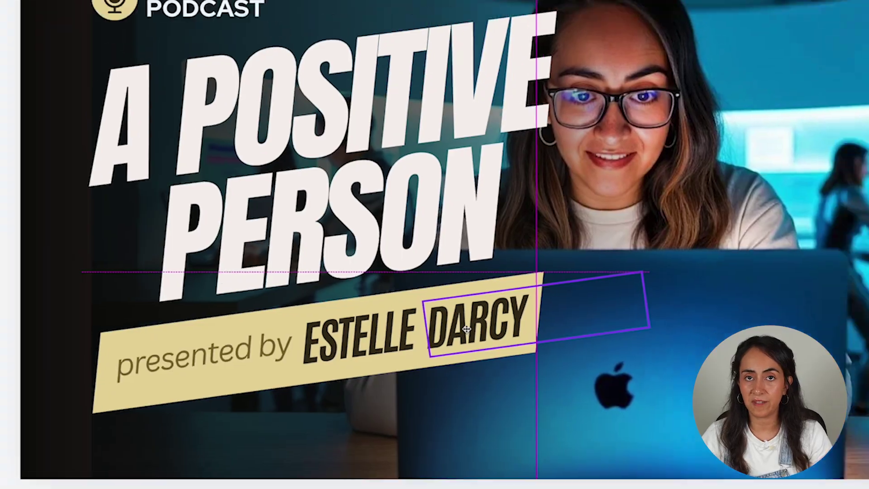